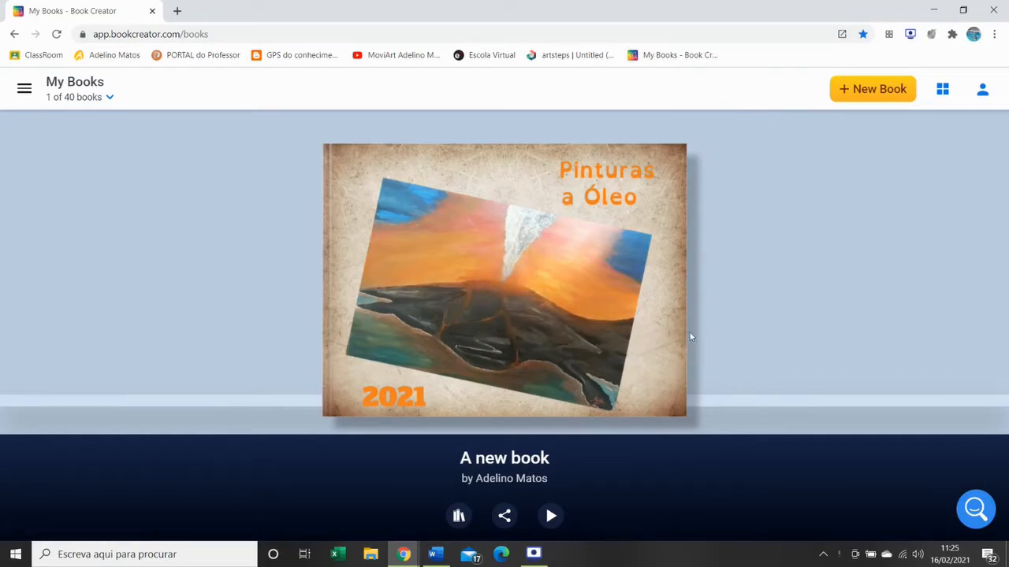
- Open the Pinturas a Óleo book, look at its cover and page 2, and return to the book library
{"action": "mouse_move", "coordinate": [590, 318]}
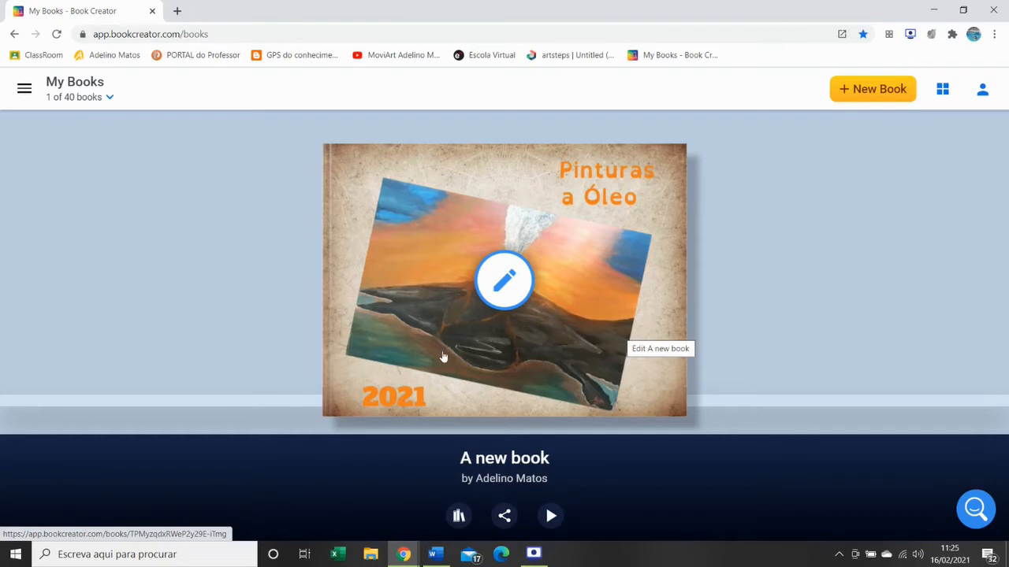
{"action": "left_click", "coordinate": [507, 283]}
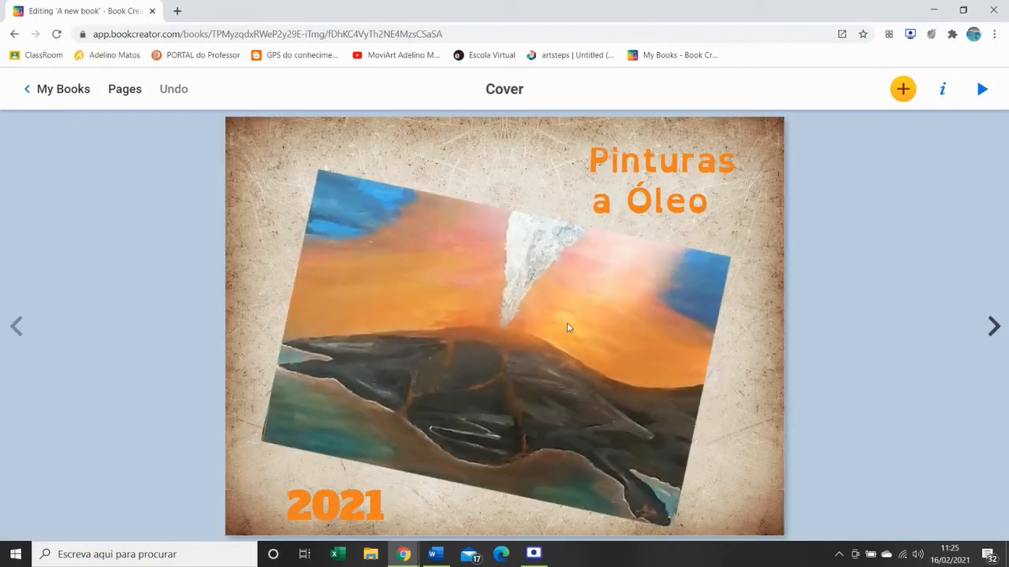
{"action": "left_click", "coordinate": [993, 327]}
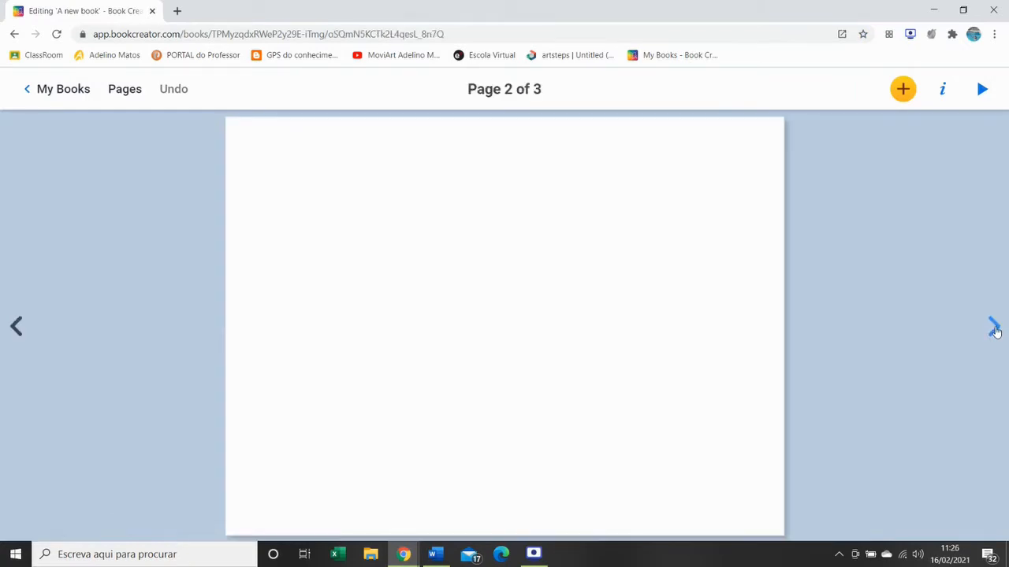
{"action": "left_click", "coordinate": [16, 327]}
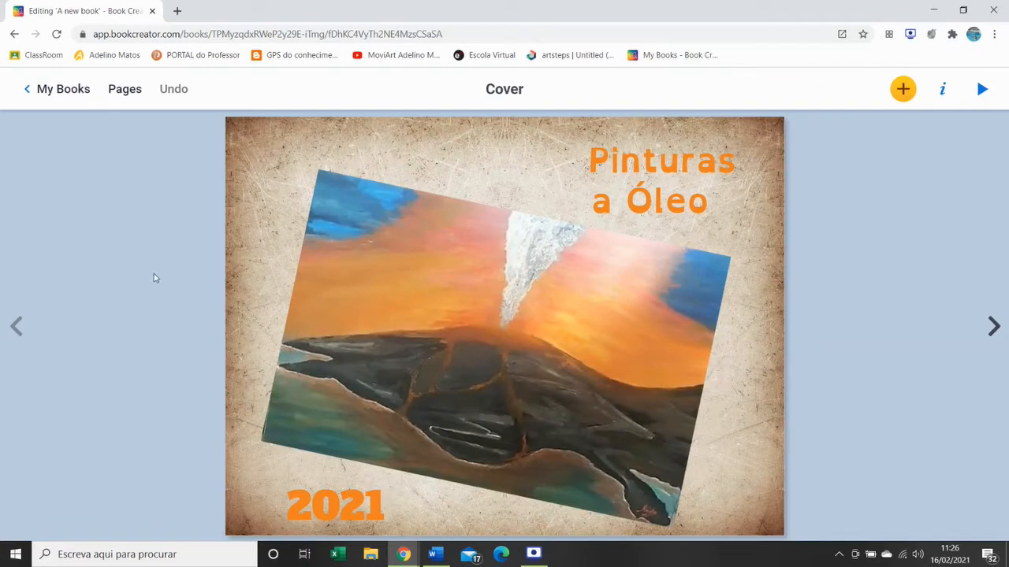
{"action": "left_click", "coordinate": [62, 93]}
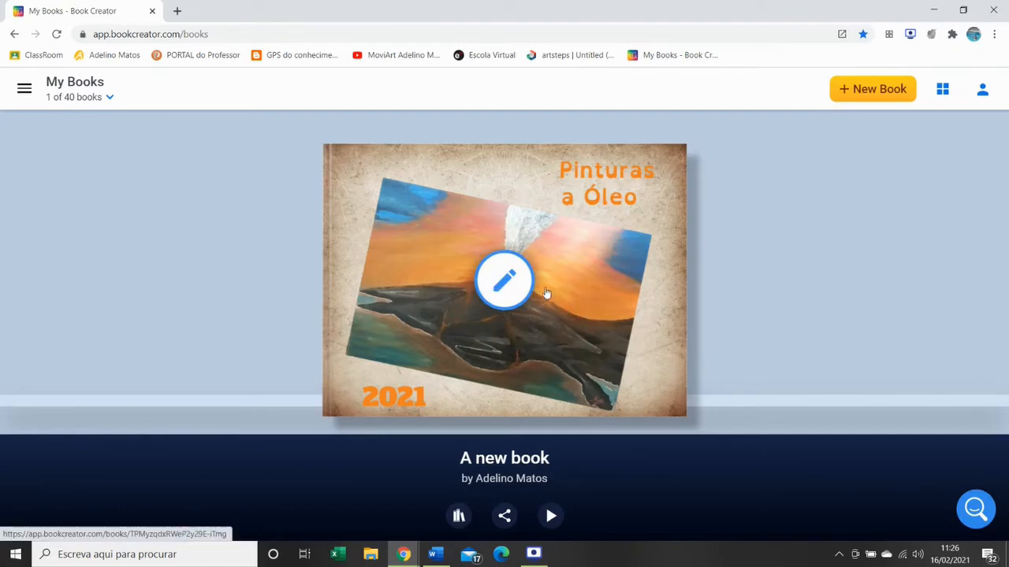
- Create a new book from the Photobook template, look at page 2, and return to the book library
{"action": "left_click", "coordinate": [872, 92]}
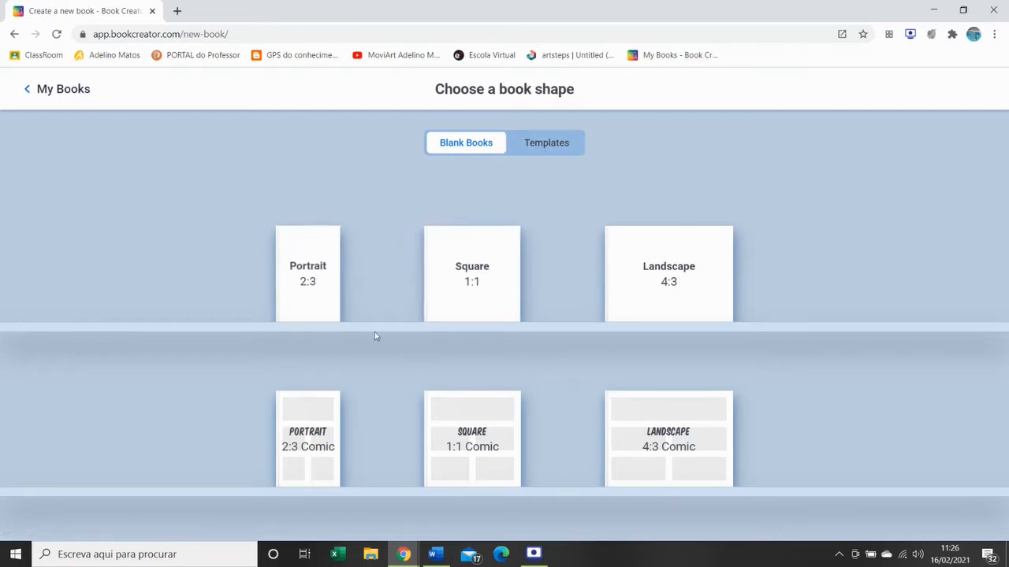
{"action": "left_click", "coordinate": [551, 151]}
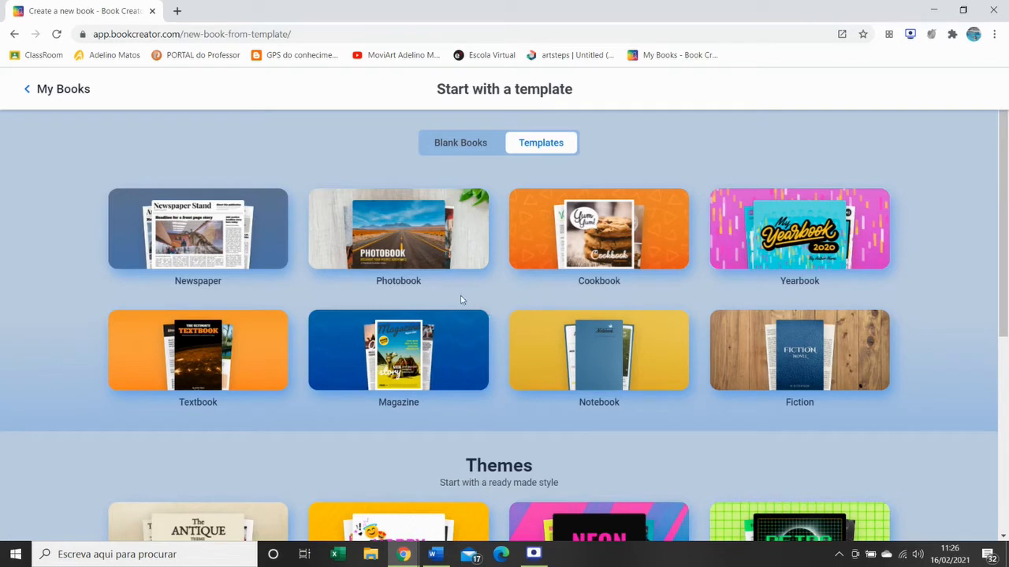
{"action": "left_click", "coordinate": [397, 236]}
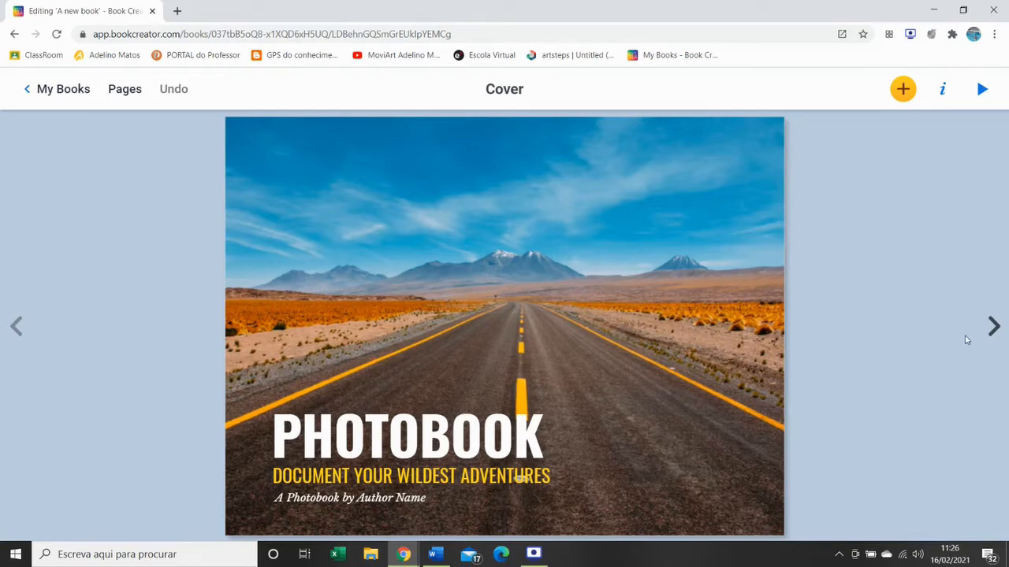
{"action": "left_click", "coordinate": [993, 326]}
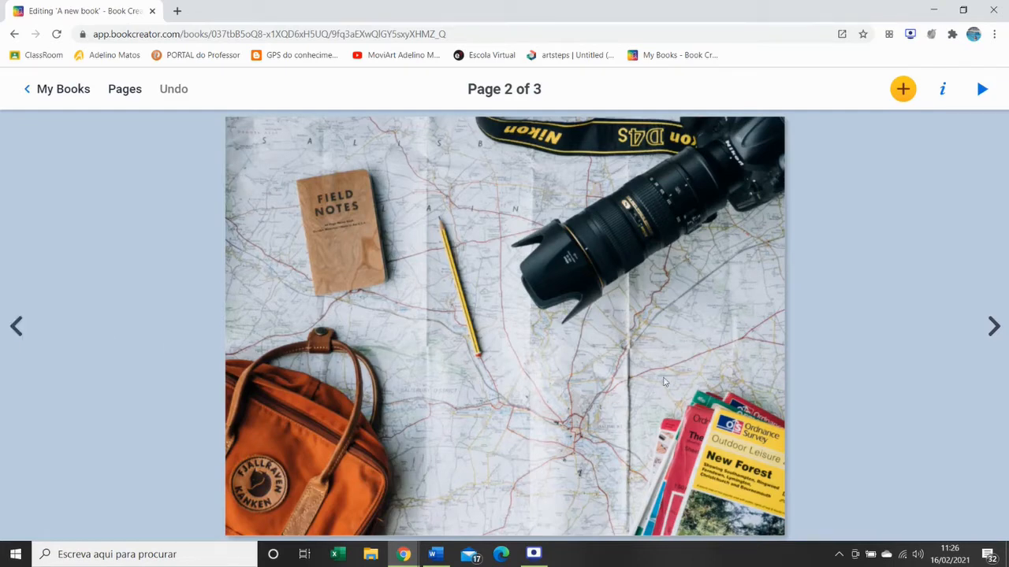
{"action": "left_click", "coordinate": [38, 96]}
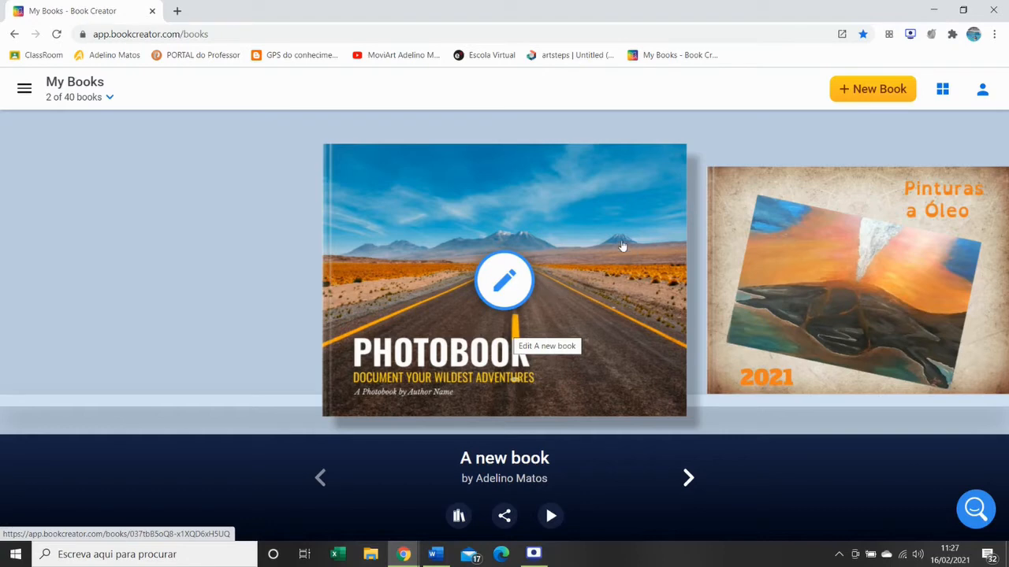
- Create a new book from the Newspaper template, page through to page 3, and return to the book library
{"action": "left_click", "coordinate": [863, 91]}
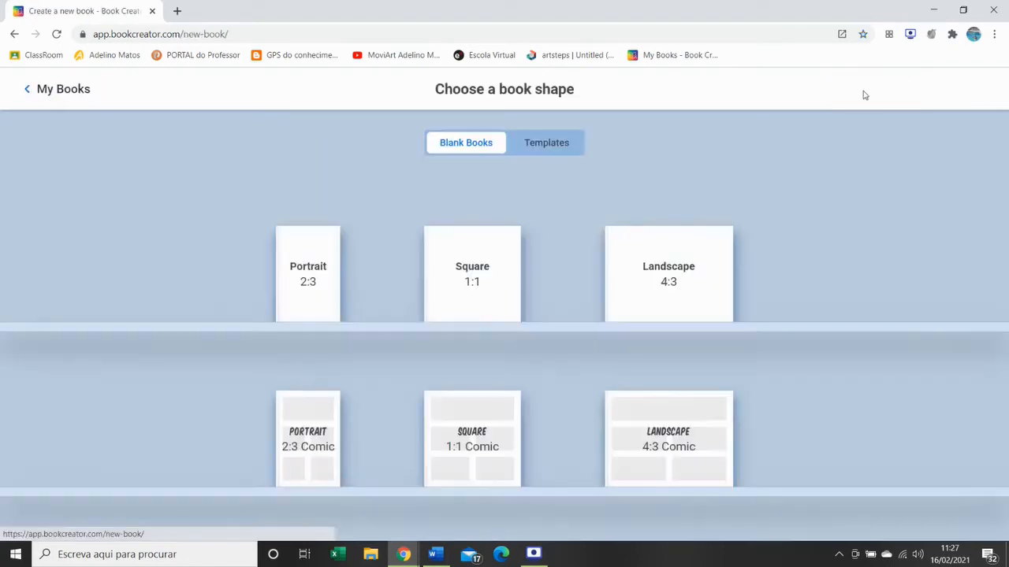
{"action": "left_click", "coordinate": [543, 146]}
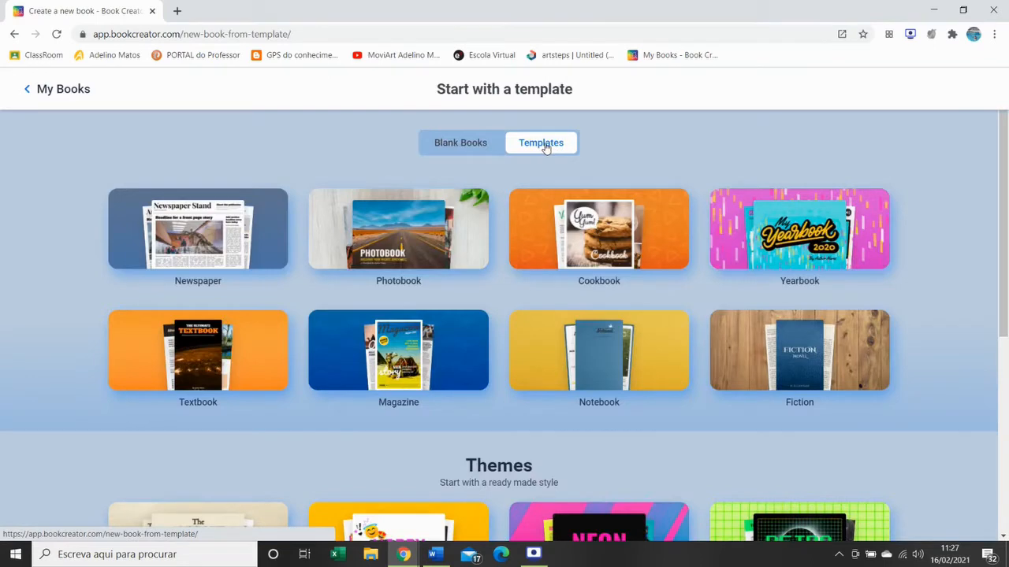
{"action": "left_click", "coordinate": [221, 229]}
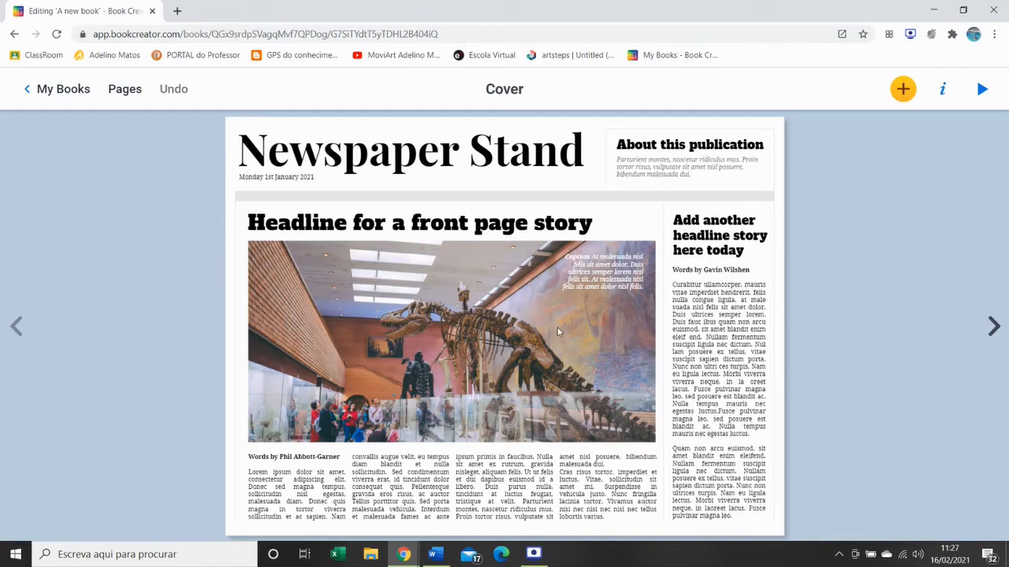
{"action": "left_click", "coordinate": [993, 327]}
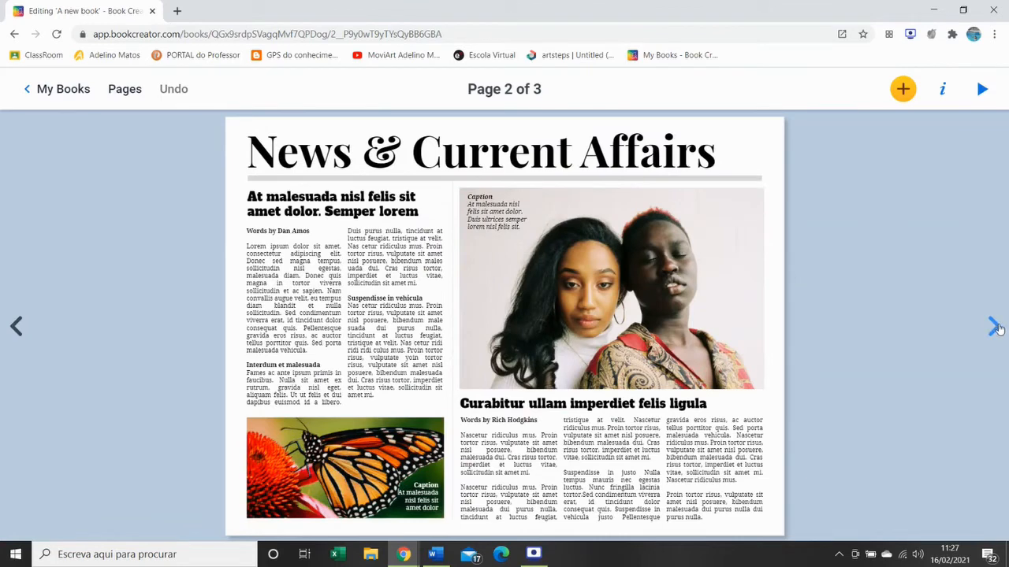
{"action": "left_click", "coordinate": [994, 327]}
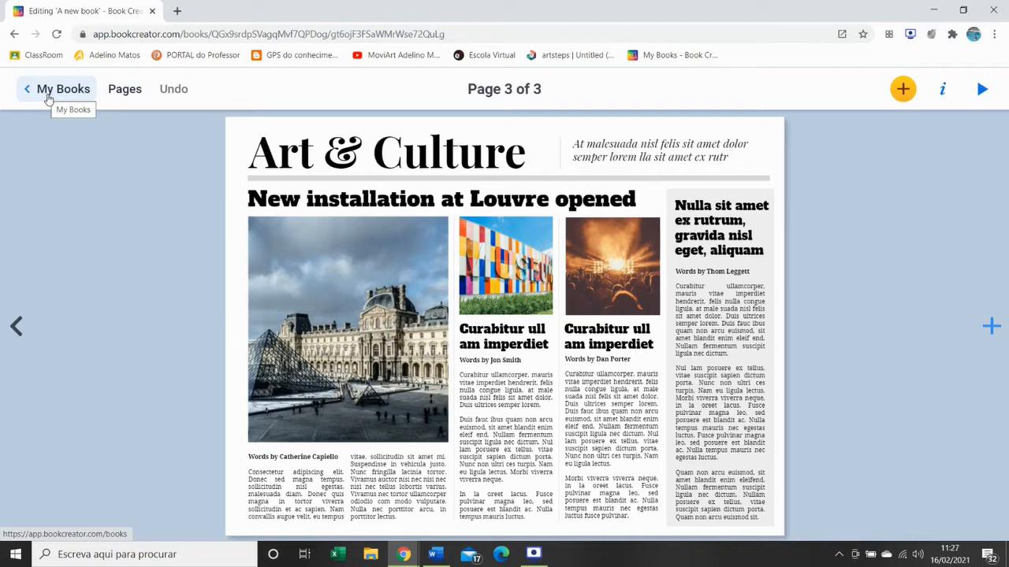
{"action": "left_click", "coordinate": [49, 93]}
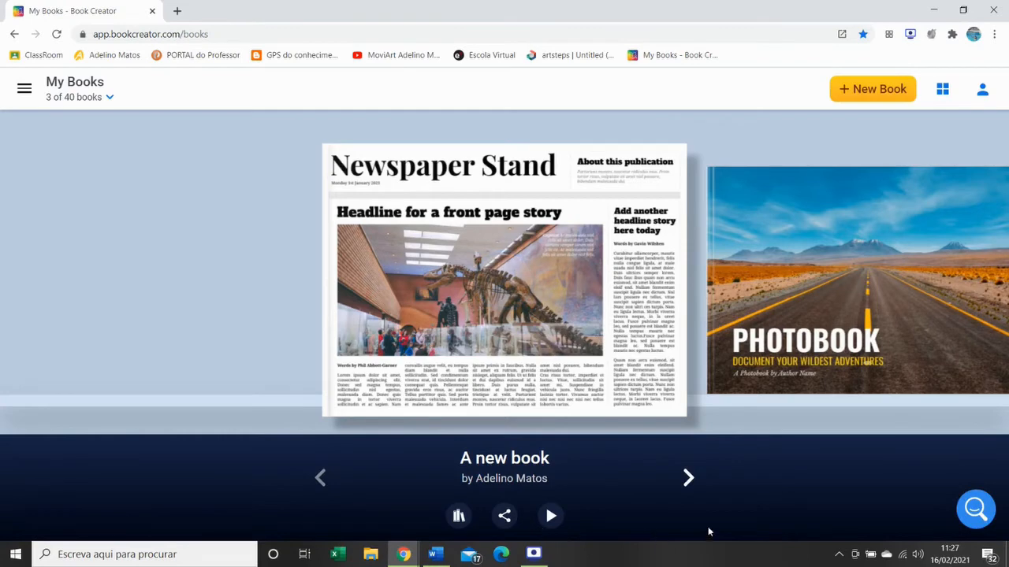
- Browse the books in the library and delete the Photobook book
{"action": "left_click", "coordinate": [691, 481]}
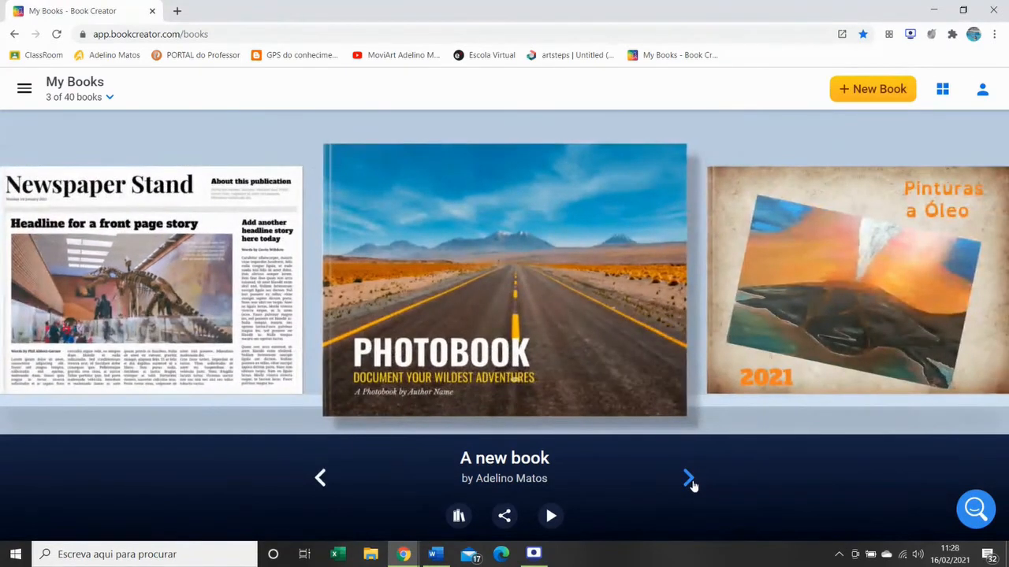
{"action": "left_click", "coordinate": [690, 481]}
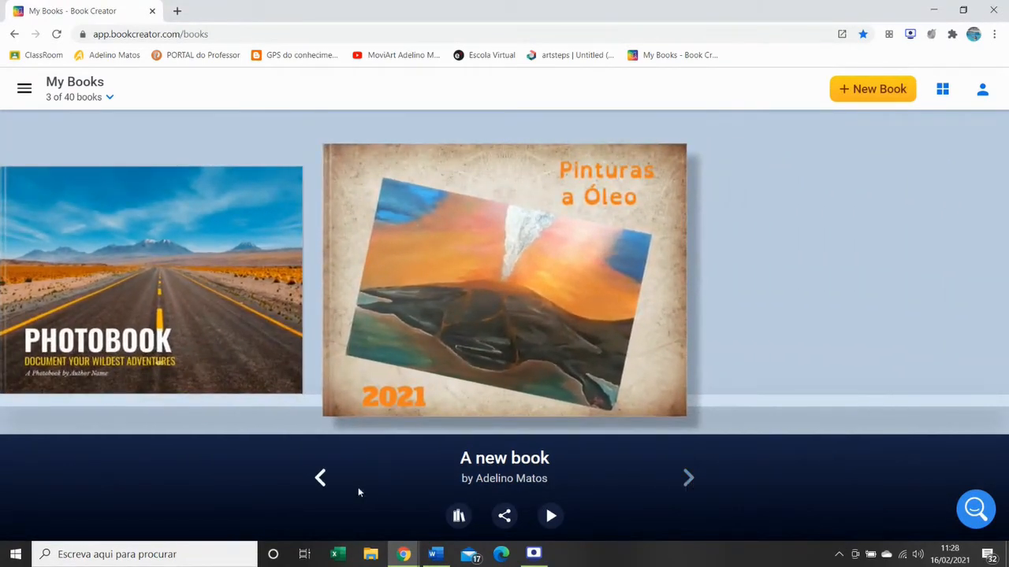
{"action": "left_click", "coordinate": [319, 480]}
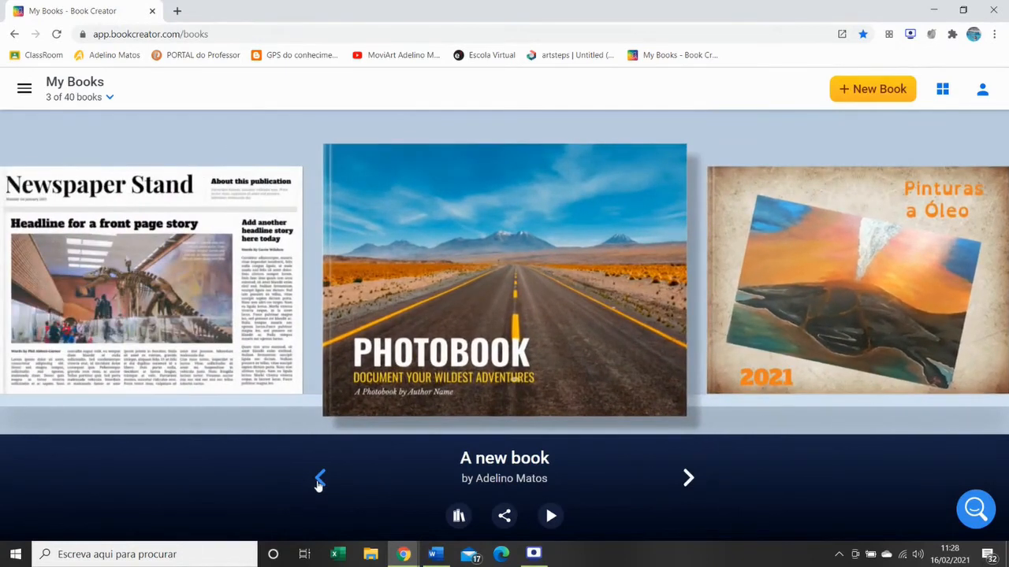
{"action": "mouse_move", "coordinate": [475, 360]}
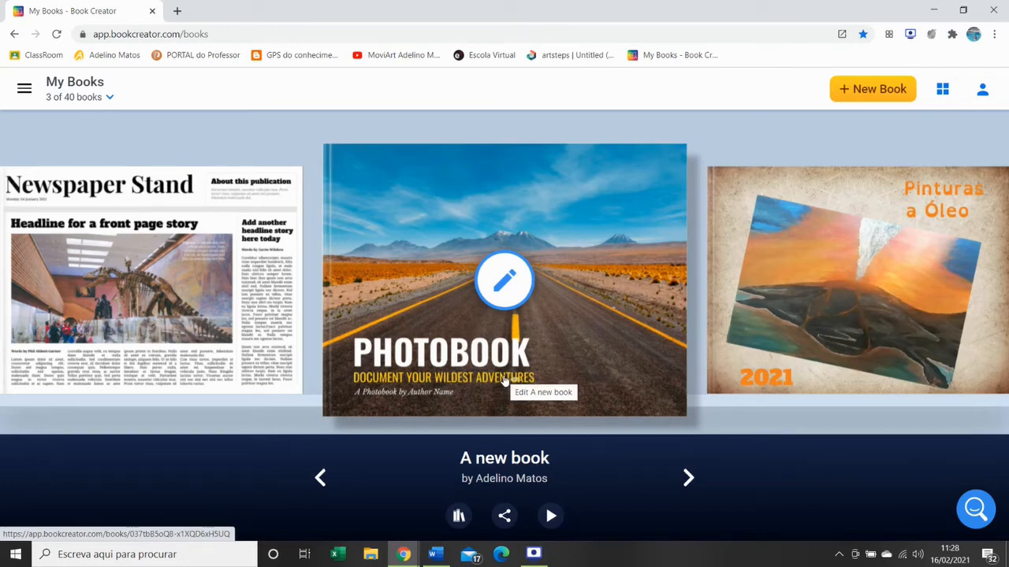
{"action": "left_click", "coordinate": [458, 517]}
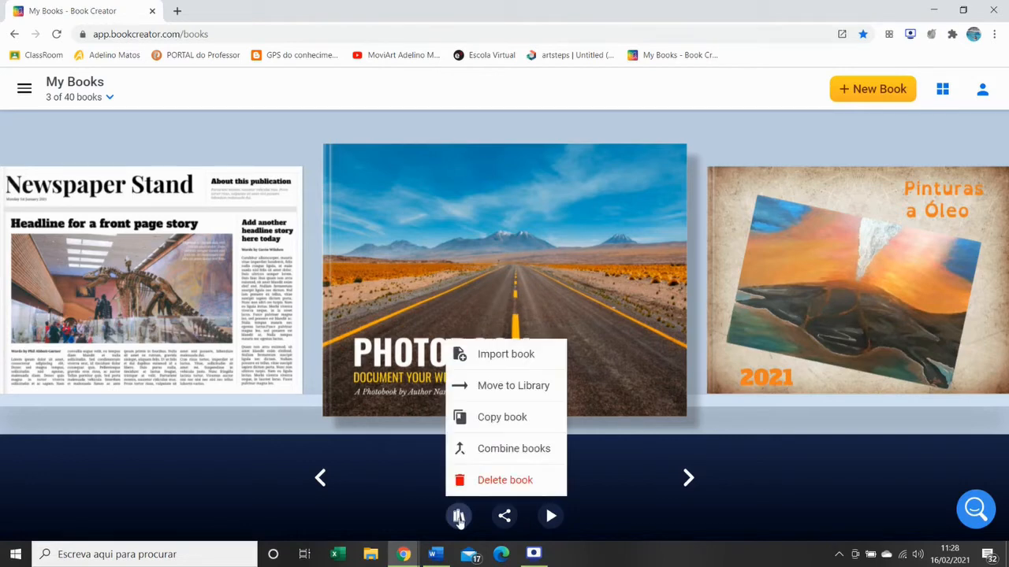
{"action": "left_click", "coordinate": [514, 481]}
{"action": "left_click", "coordinate": [637, 356]}
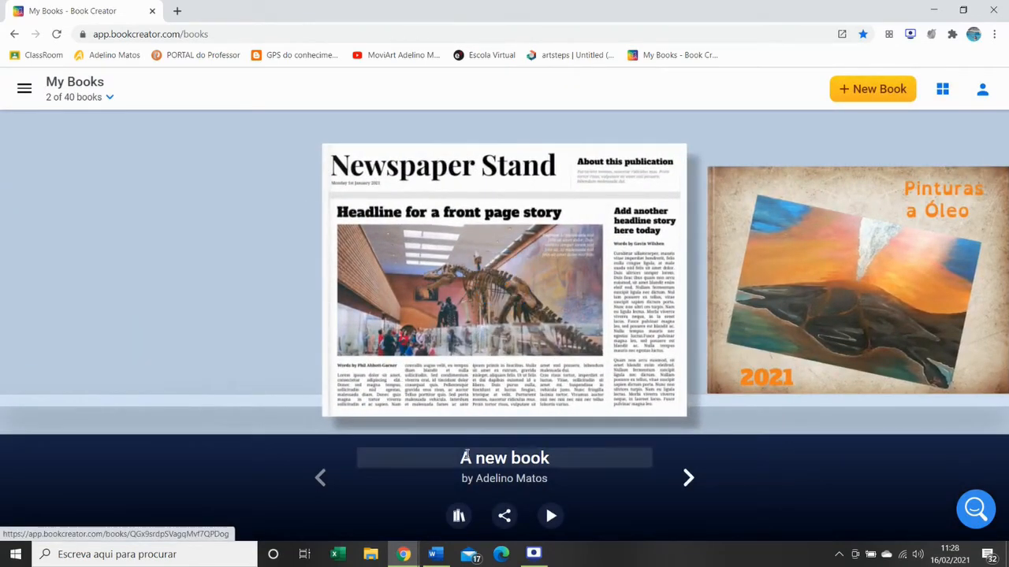
- Delete the Newspaper Stand book from the library
{"action": "left_click", "coordinate": [458, 516]}
{"action": "left_click", "coordinate": [498, 481]}
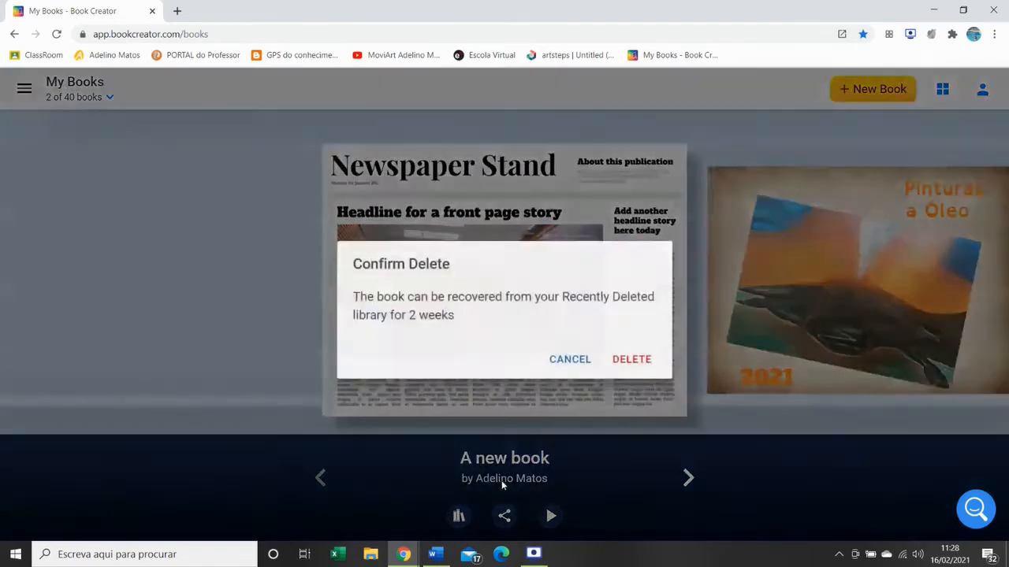
{"action": "left_click", "coordinate": [633, 357]}
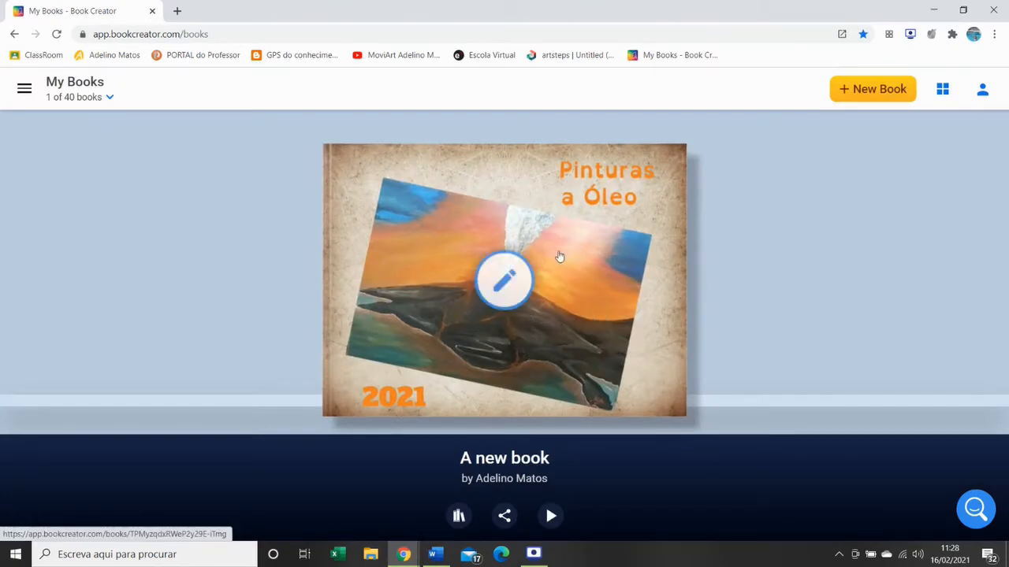
- Open the Pinturas a Óleo book and import the image Bairro da lata from the Imagens folder onto page 2
{"action": "left_click", "coordinate": [504, 282]}
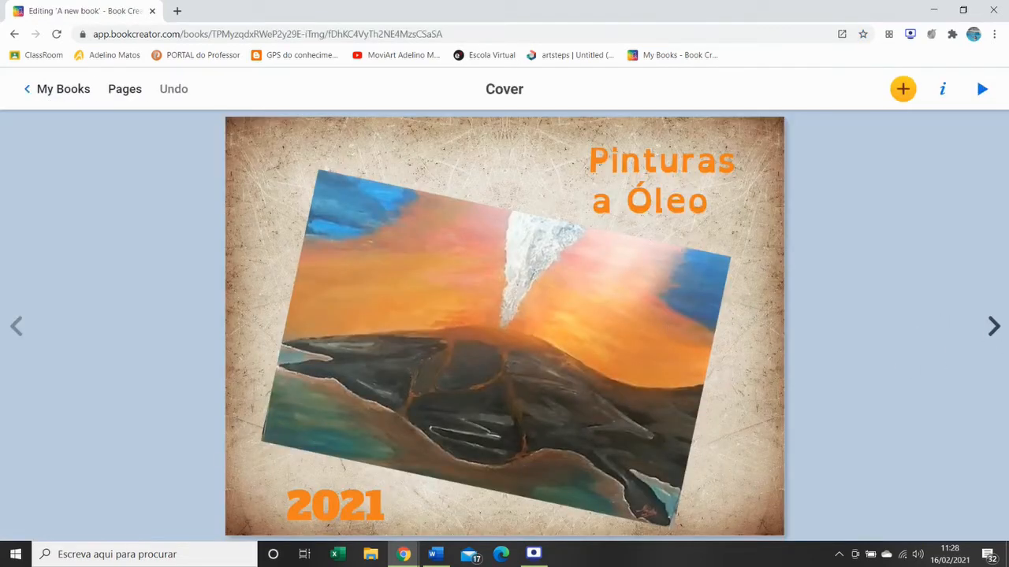
{"action": "left_click", "coordinate": [993, 326]}
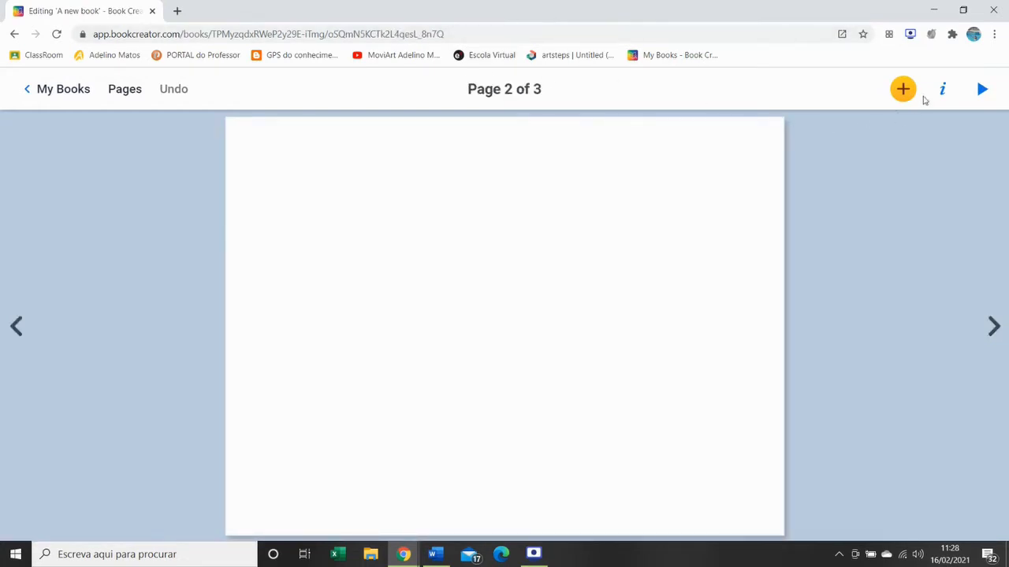
{"action": "left_click", "coordinate": [904, 91]}
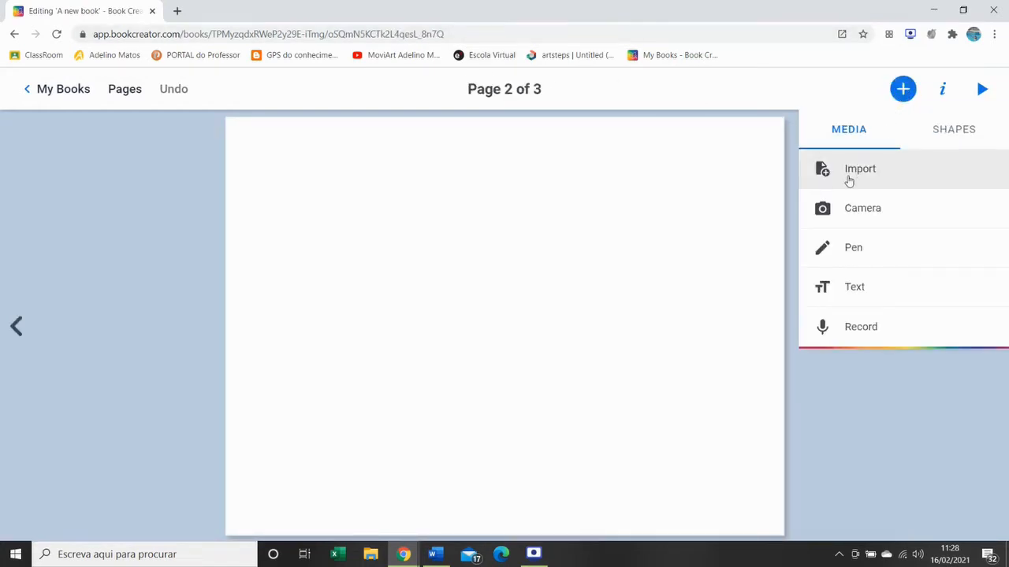
{"action": "left_click", "coordinate": [849, 172]}
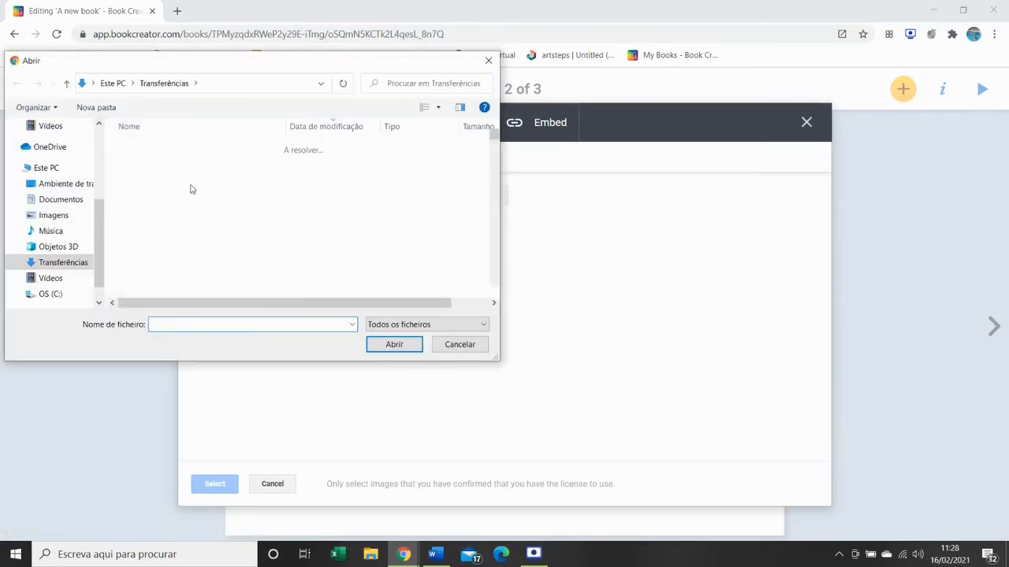
{"action": "left_click", "coordinate": [54, 216]}
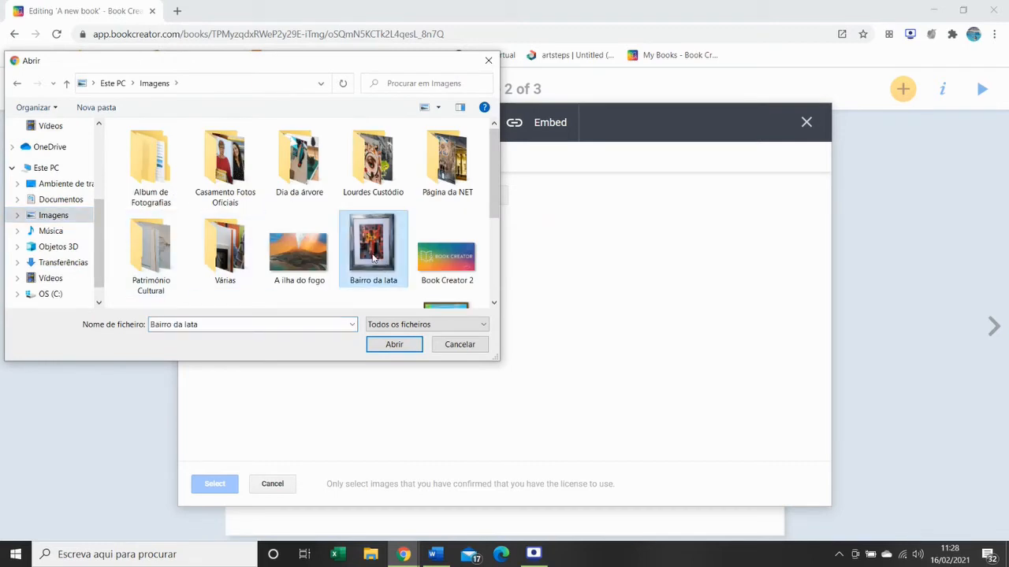
{"action": "double_click", "coordinate": [386, 268]}
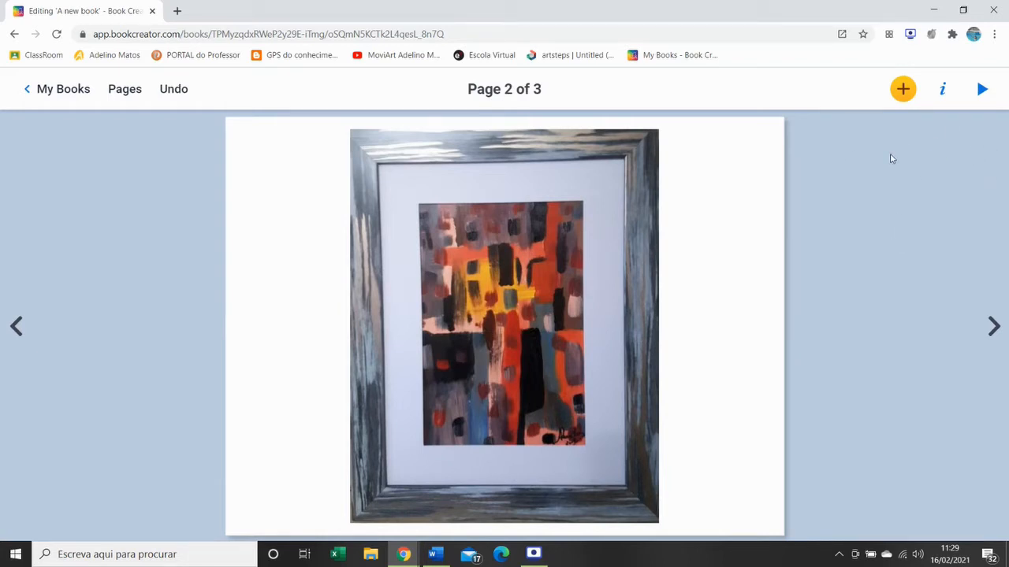
- Draw a wavy closed outline around the painting on page 2 with a light green paintbrush in the second-largest size
{"action": "left_click", "coordinate": [904, 92]}
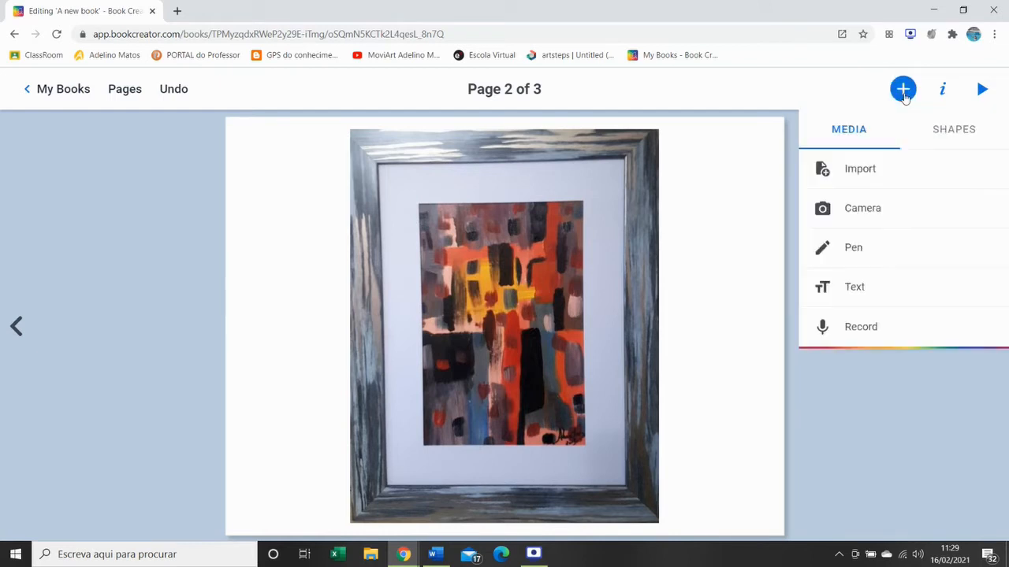
{"action": "left_click", "coordinate": [841, 250]}
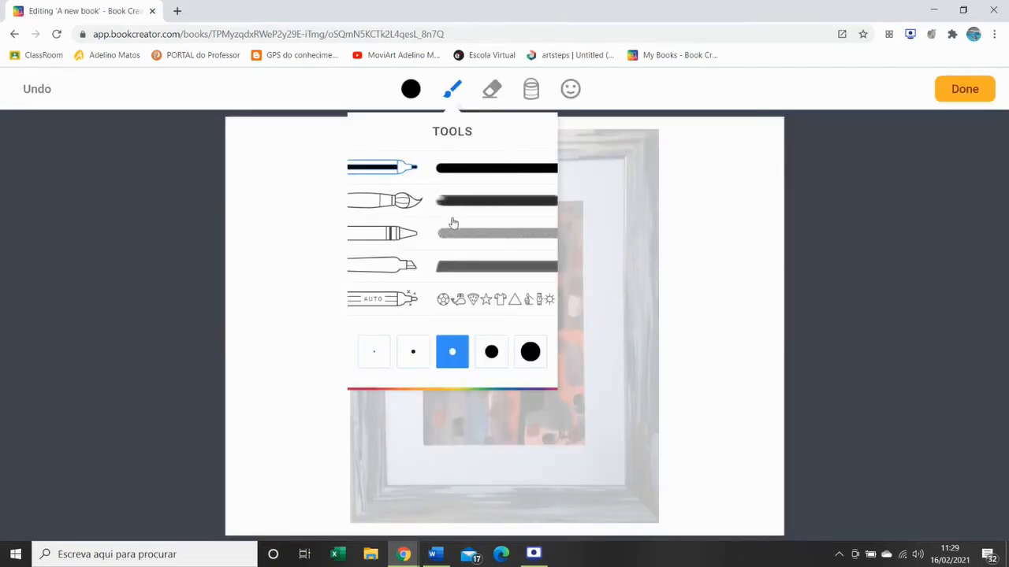
{"action": "left_click", "coordinate": [415, 93]}
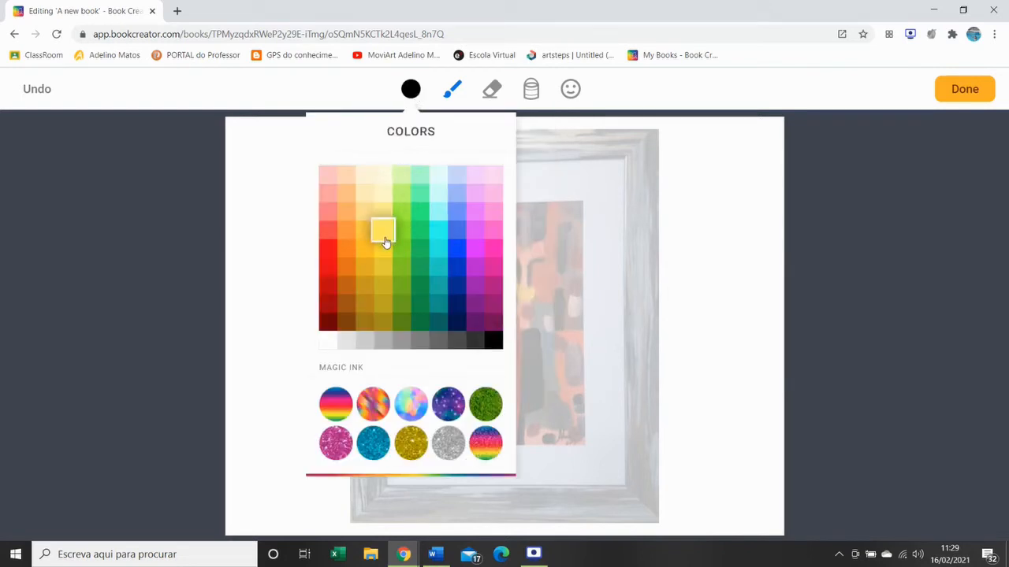
{"action": "left_click", "coordinate": [401, 232]}
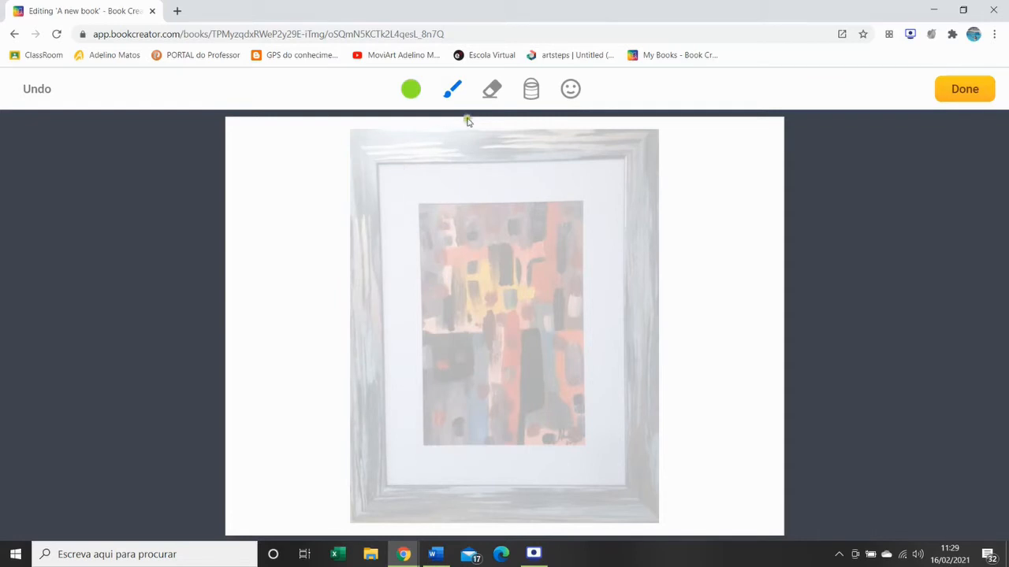
{"action": "left_click", "coordinate": [455, 95]}
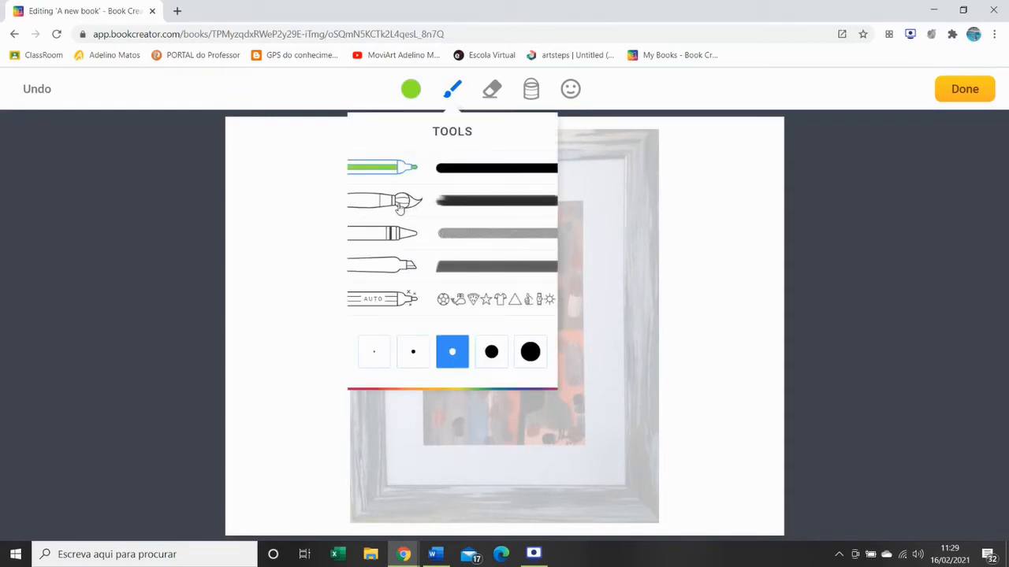
{"action": "left_click", "coordinate": [400, 204]}
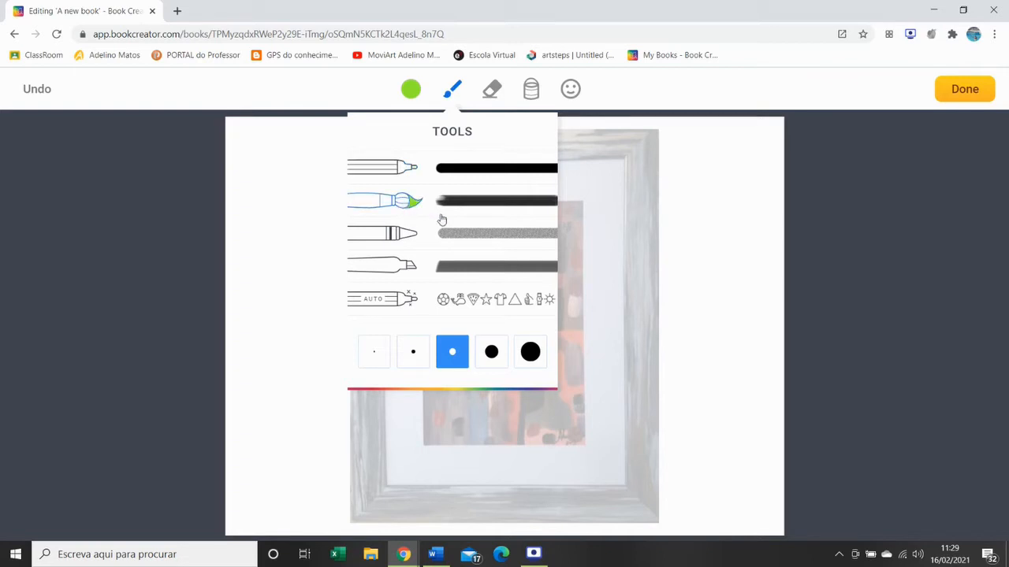
{"action": "left_click", "coordinate": [491, 356]}
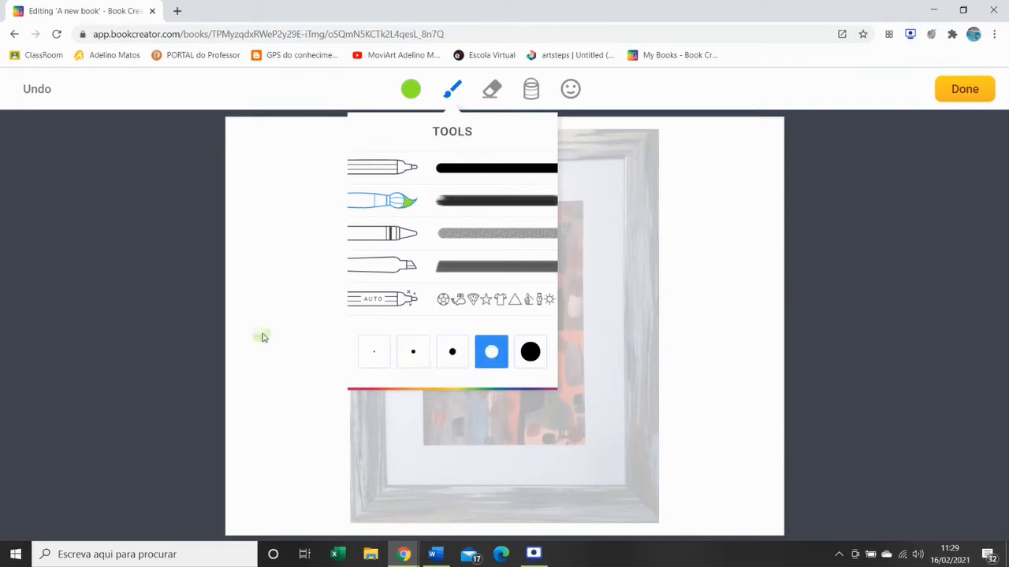
{"action": "left_click", "coordinate": [288, 193]}
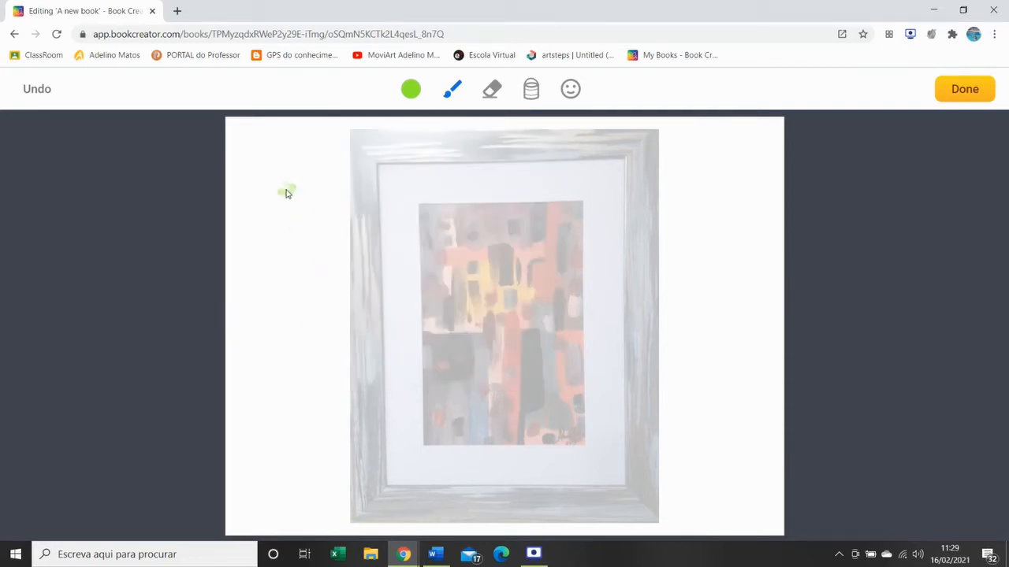
{"action": "mouse_move", "coordinate": [292, 187]}
{"action": "left_mouse_down"}
{"action": "mouse_move", "coordinate": [263, 231]}
{"action": "mouse_move", "coordinate": [299, 248]}
{"action": "mouse_move", "coordinate": [344, 244]}
{"action": "mouse_move", "coordinate": [332, 274]}
{"action": "mouse_move", "coordinate": [274, 296]}
{"action": "mouse_move", "coordinate": [309, 338]}
{"action": "mouse_move", "coordinate": [352, 335]}
{"action": "mouse_move", "coordinate": [367, 386]}
{"action": "mouse_move", "coordinate": [353, 418]}
{"action": "mouse_move", "coordinate": [297, 431]}
{"action": "mouse_move", "coordinate": [260, 455]}
{"action": "mouse_move", "coordinate": [509, 530]}
{"action": "mouse_move", "coordinate": [642, 499]}
{"action": "mouse_move", "coordinate": [733, 306]}
{"action": "mouse_move", "coordinate": [668, 246]}
{"action": "mouse_move", "coordinate": [729, 163]}
{"action": "mouse_move", "coordinate": [659, 124]}
{"action": "mouse_move", "coordinate": [522, 118]}
{"action": "mouse_move", "coordinate": [327, 140]}
{"action": "mouse_move", "coordinate": [265, 162]}
{"action": "mouse_move", "coordinate": [280, 181]}
{"action": "left_mouse_up"}
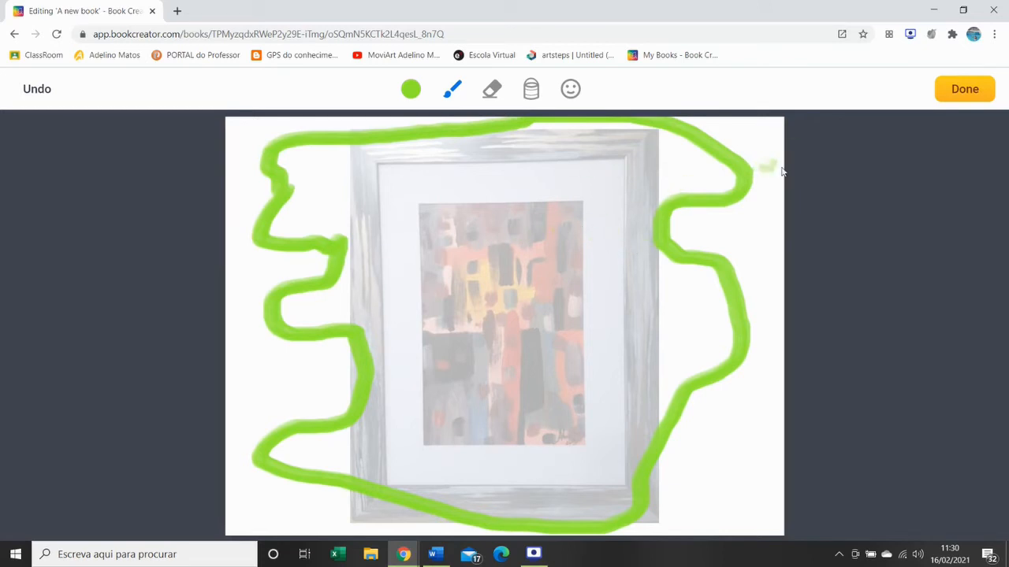
{"action": "left_click", "coordinate": [967, 91]}
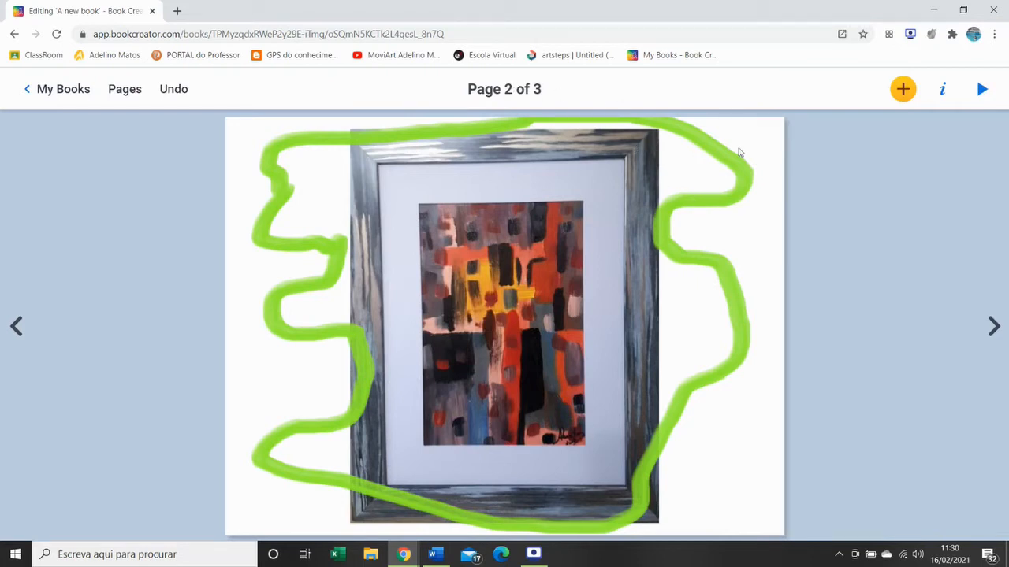
- Add a second pen drawing of jagged red strokes around the painting, using the chisel-tip marker in the second-largest size
{"action": "left_click", "coordinate": [903, 91]}
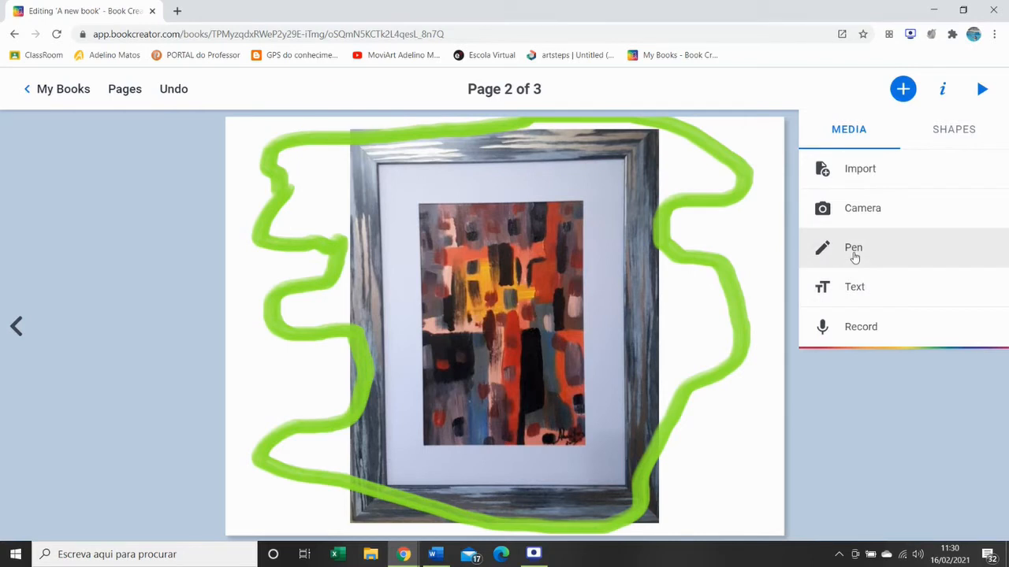
{"action": "left_click", "coordinate": [853, 251]}
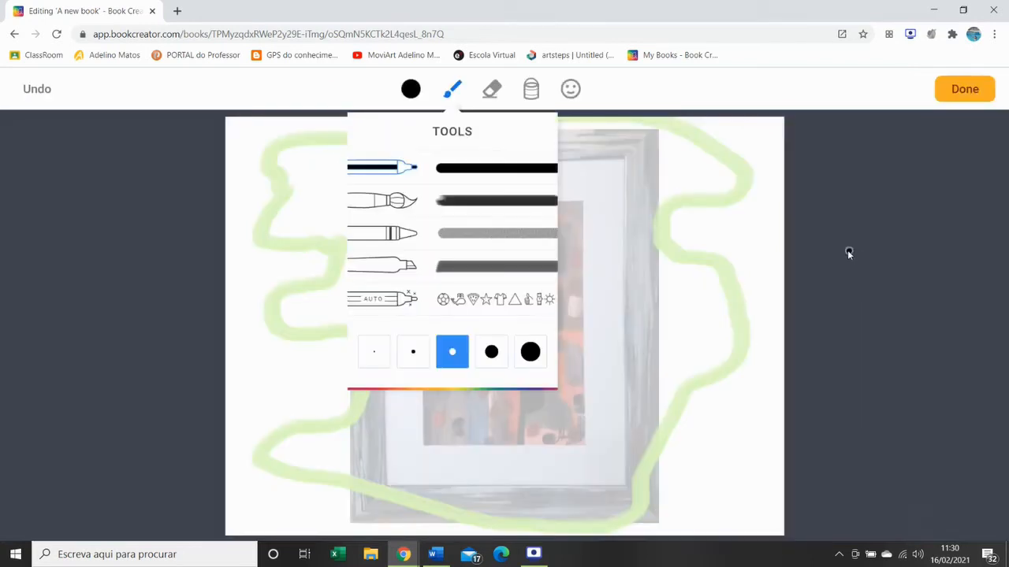
{"action": "left_click", "coordinate": [410, 93]}
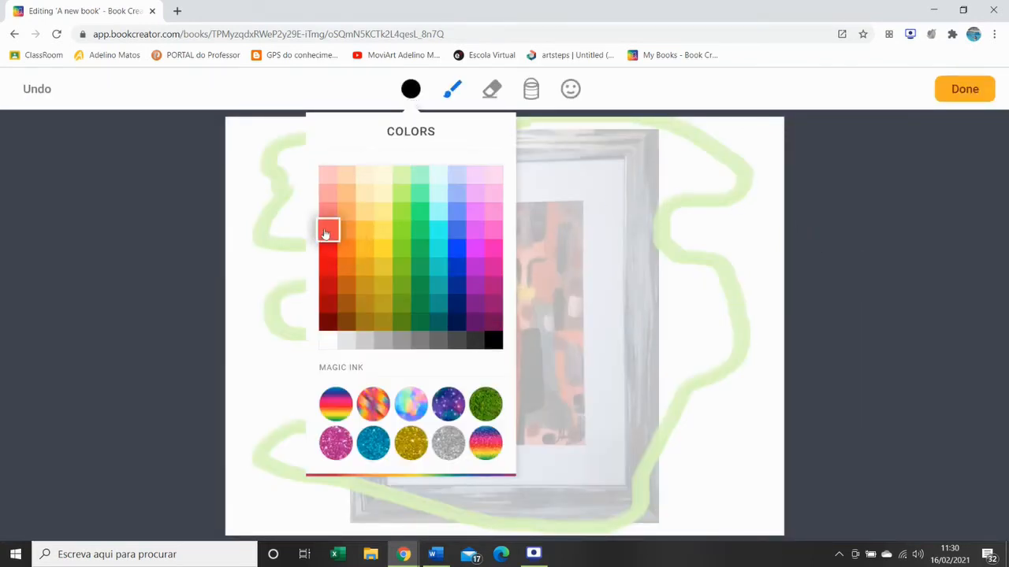
{"action": "left_click", "coordinate": [325, 233]}
{"action": "left_click", "coordinate": [452, 93]}
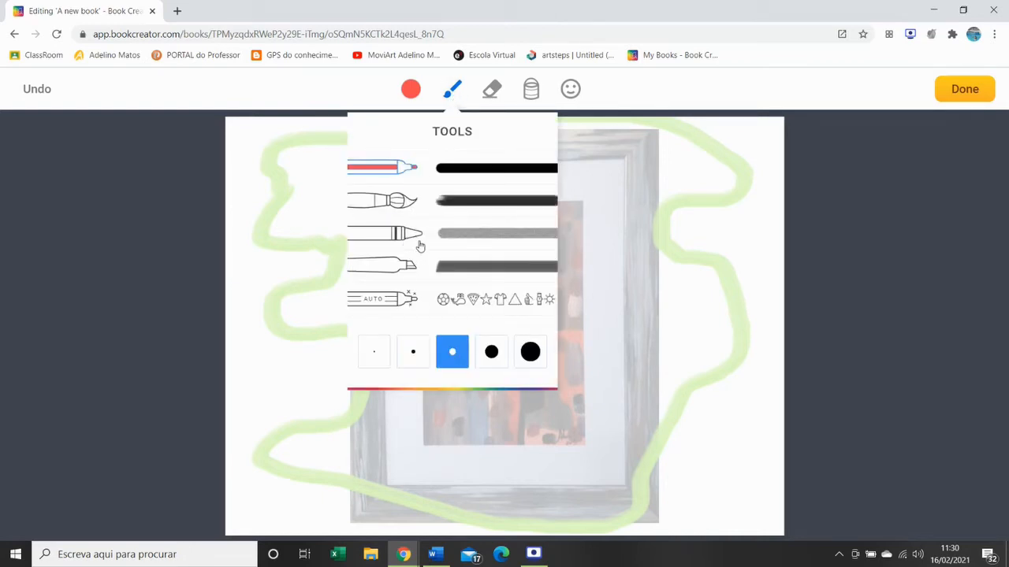
{"action": "left_click", "coordinate": [472, 276]}
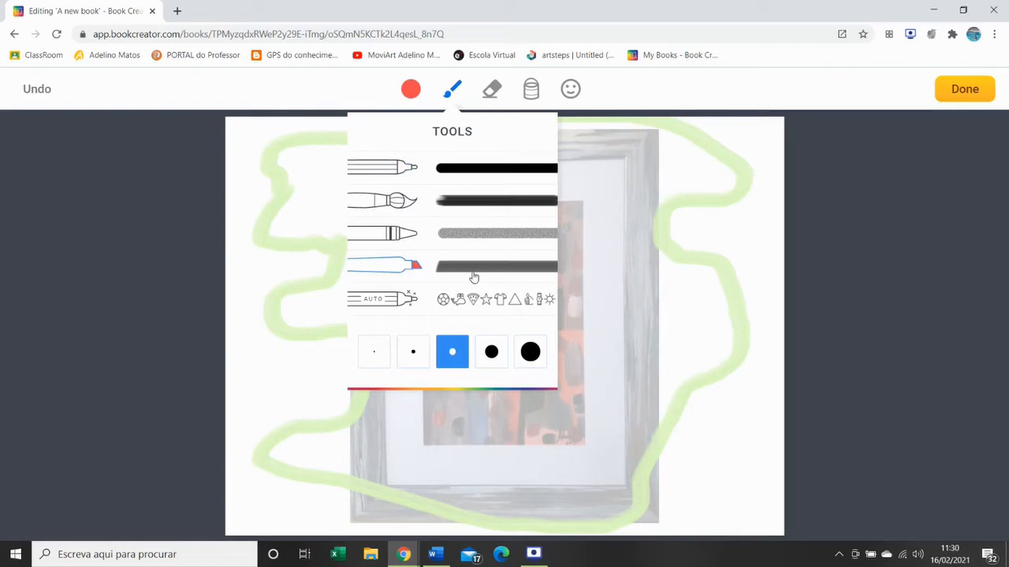
{"action": "left_click", "coordinate": [492, 353]}
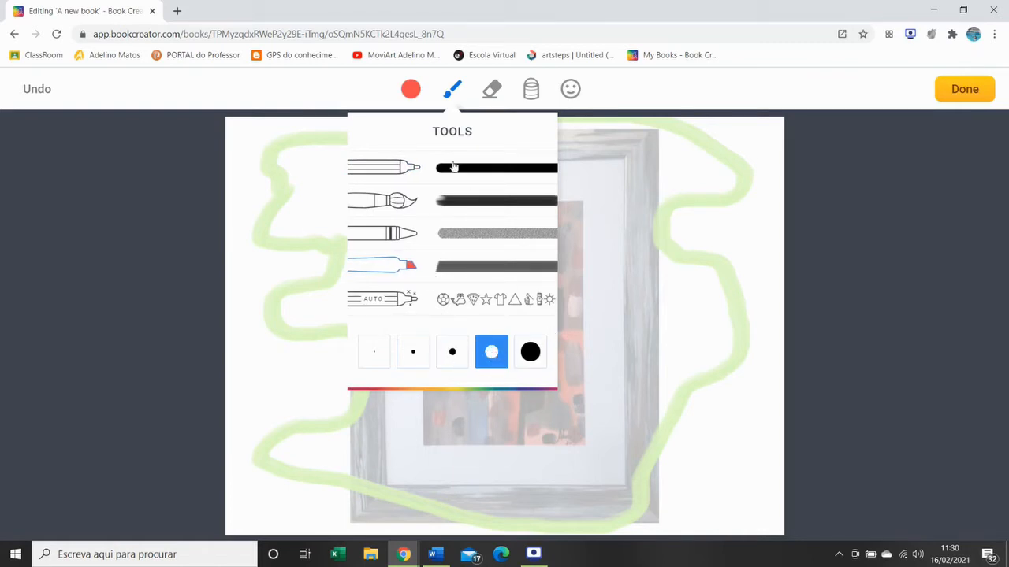
{"action": "mouse_move", "coordinate": [301, 179]}
{"action": "left_mouse_down"}
{"action": "mouse_move", "coordinate": [254, 282]}
{"action": "mouse_move", "coordinate": [298, 285]}
{"action": "mouse_move", "coordinate": [314, 349]}
{"action": "mouse_move", "coordinate": [359, 383]}
{"action": "mouse_move", "coordinate": [315, 400]}
{"action": "mouse_move", "coordinate": [320, 423]}
{"action": "mouse_move", "coordinate": [293, 421]}
{"action": "mouse_move", "coordinate": [260, 445]}
{"action": "mouse_move", "coordinate": [355, 488]}
{"action": "mouse_move", "coordinate": [300, 492]}
{"action": "mouse_move", "coordinate": [267, 524]}
{"action": "mouse_move", "coordinate": [304, 515]}
{"action": "mouse_move", "coordinate": [610, 540]}
{"action": "mouse_move", "coordinate": [473, 489]}
{"action": "mouse_move", "coordinate": [587, 477]}
{"action": "mouse_move", "coordinate": [644, 451]}
{"action": "mouse_move", "coordinate": [745, 370]}
{"action": "mouse_move", "coordinate": [693, 315]}
{"action": "mouse_move", "coordinate": [736, 251]}
{"action": "mouse_move", "coordinate": [670, 228]}
{"action": "mouse_move", "coordinate": [694, 209]}
{"action": "mouse_move", "coordinate": [750, 205]}
{"action": "mouse_move", "coordinate": [758, 167]}
{"action": "mouse_move", "coordinate": [701, 141]}
{"action": "mouse_move", "coordinate": [670, 161]}
{"action": "left_mouse_up"}
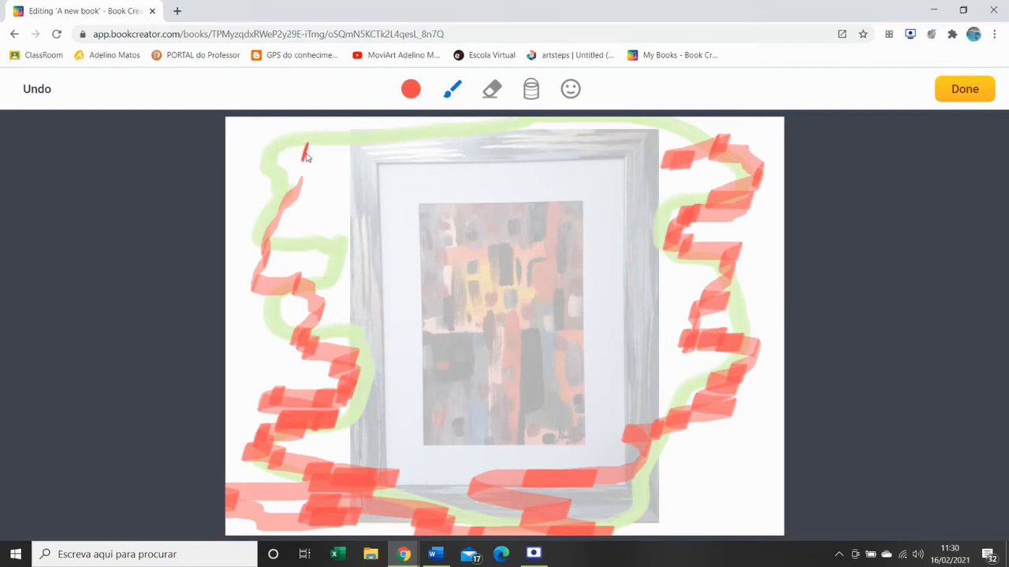
{"action": "mouse_move", "coordinate": [307, 153]}
{"action": "left_mouse_down"}
{"action": "mouse_move", "coordinate": [315, 146]}
{"action": "mouse_move", "coordinate": [292, 165]}
{"action": "mouse_move", "coordinate": [300, 174]}
{"action": "left_mouse_up"}
{"action": "mouse_move", "coordinate": [411, 134]}
{"action": "left_mouse_down"}
{"action": "mouse_move", "coordinate": [367, 135]}
{"action": "mouse_move", "coordinate": [450, 153]}
{"action": "mouse_move", "coordinate": [556, 134]}
{"action": "mouse_move", "coordinate": [654, 146]}
{"action": "mouse_move", "coordinate": [684, 173]}
{"action": "left_mouse_up"}
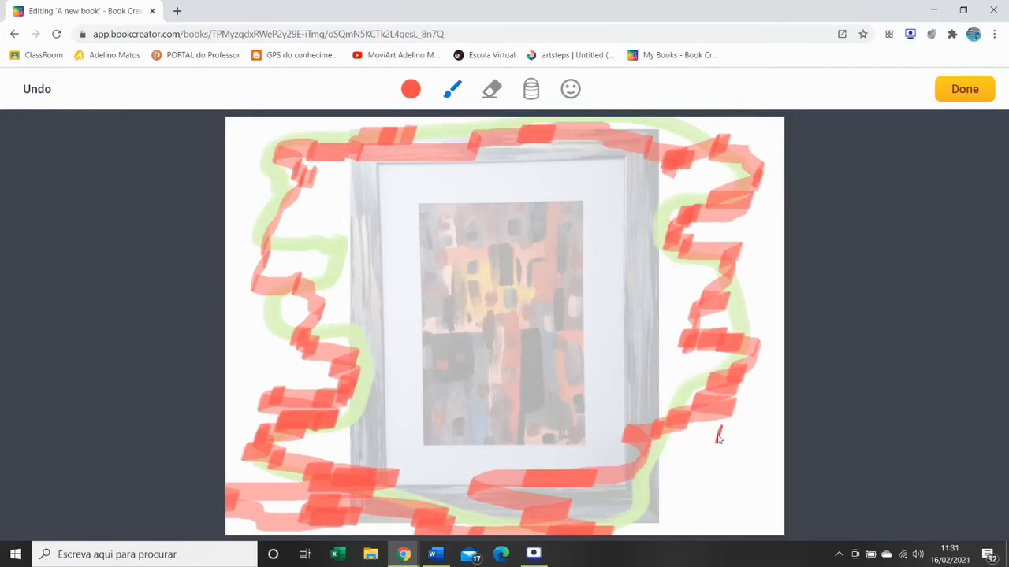
{"action": "mouse_move", "coordinate": [718, 439]}
{"action": "left_mouse_down"}
{"action": "mouse_move", "coordinate": [723, 412]}
{"action": "mouse_move", "coordinate": [736, 450]}
{"action": "mouse_move", "coordinate": [709, 492]}
{"action": "mouse_move", "coordinate": [764, 511]}
{"action": "left_mouse_up"}
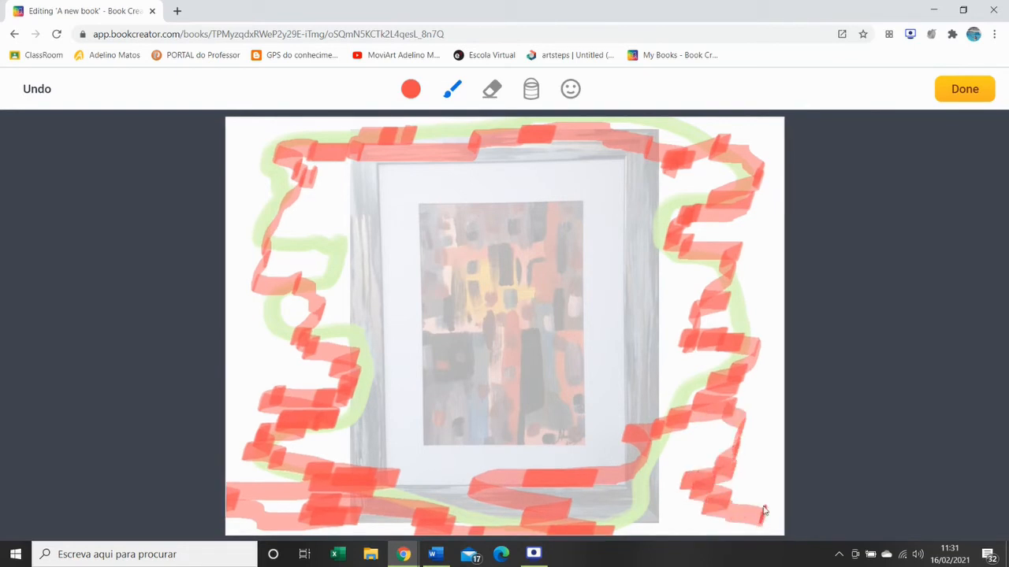
{"action": "left_click", "coordinate": [971, 90]}
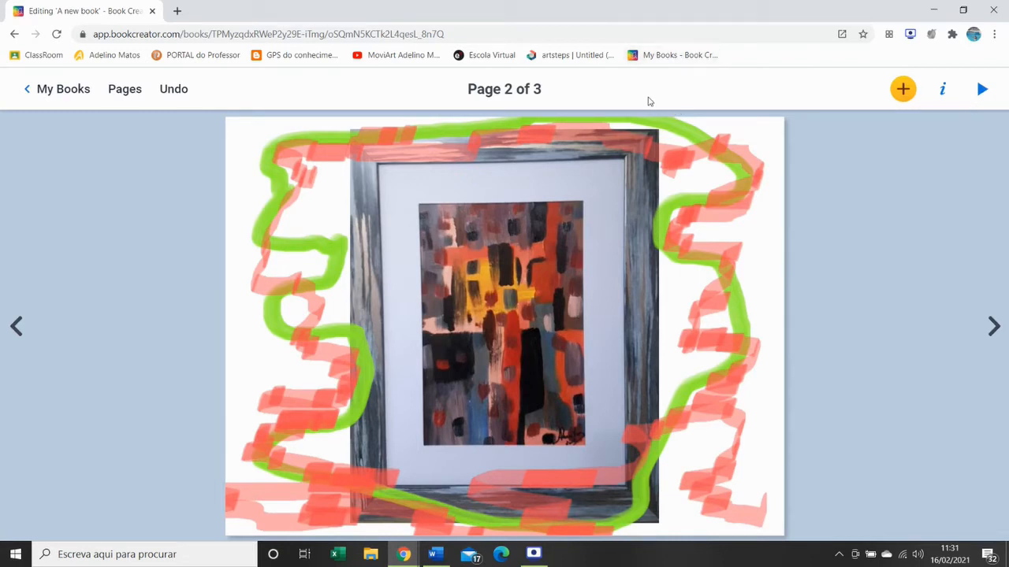
- Delete the red marker drawing and the green outline from page 2
{"action": "left_click", "coordinate": [706, 255]}
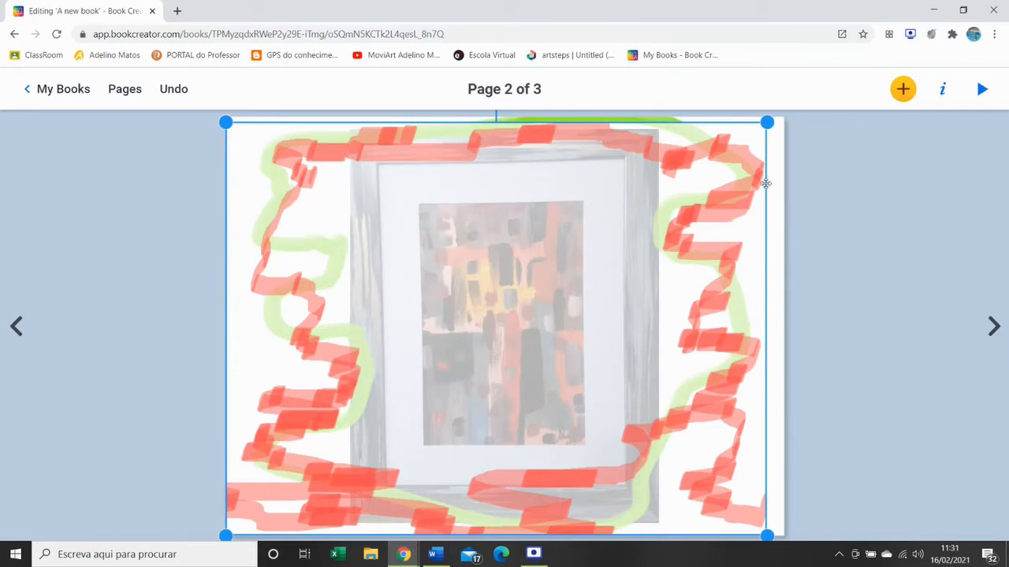
{"action": "key", "text": "Delete"}
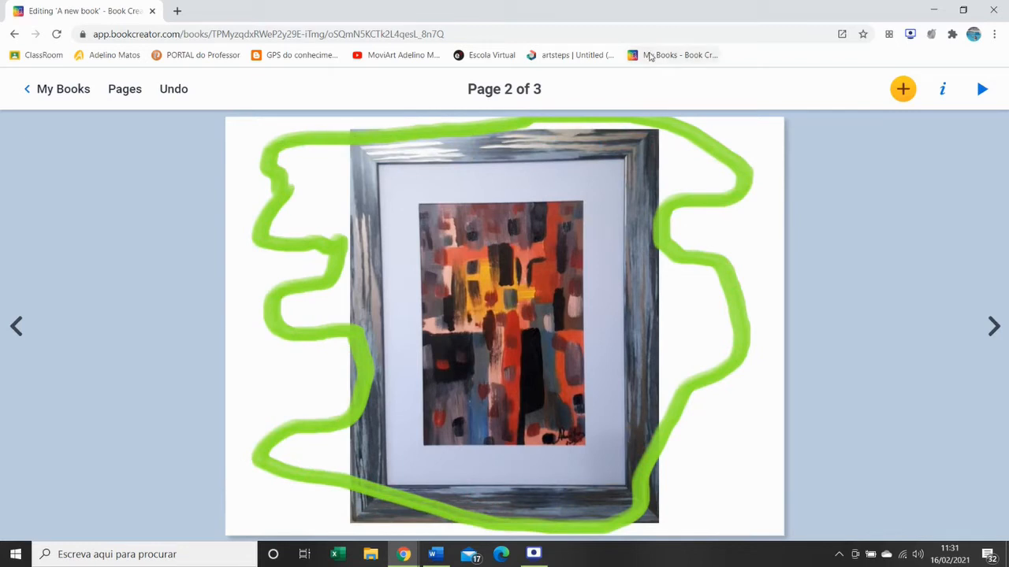
{"action": "left_click", "coordinate": [742, 183]}
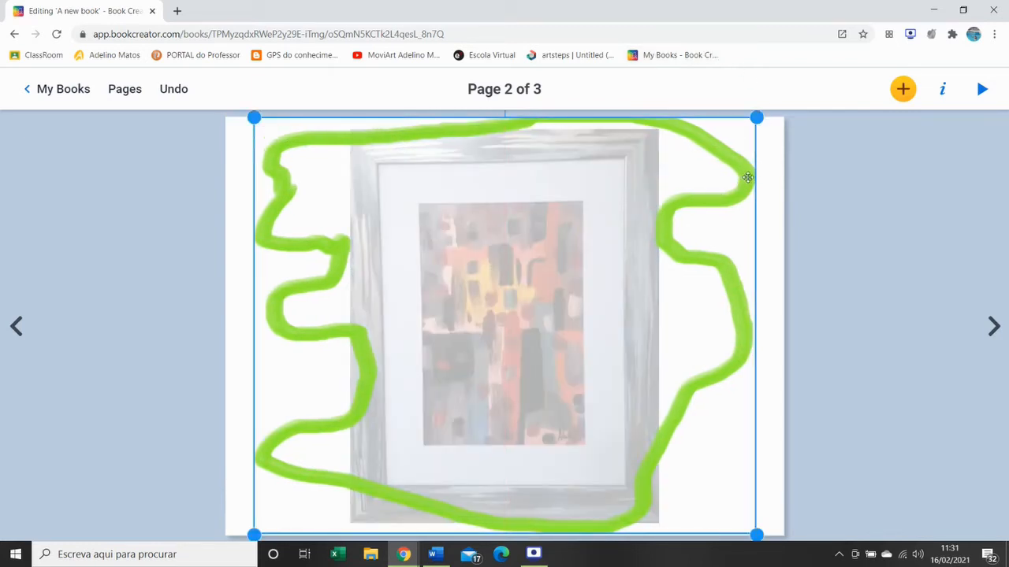
{"action": "key", "text": "Delete"}
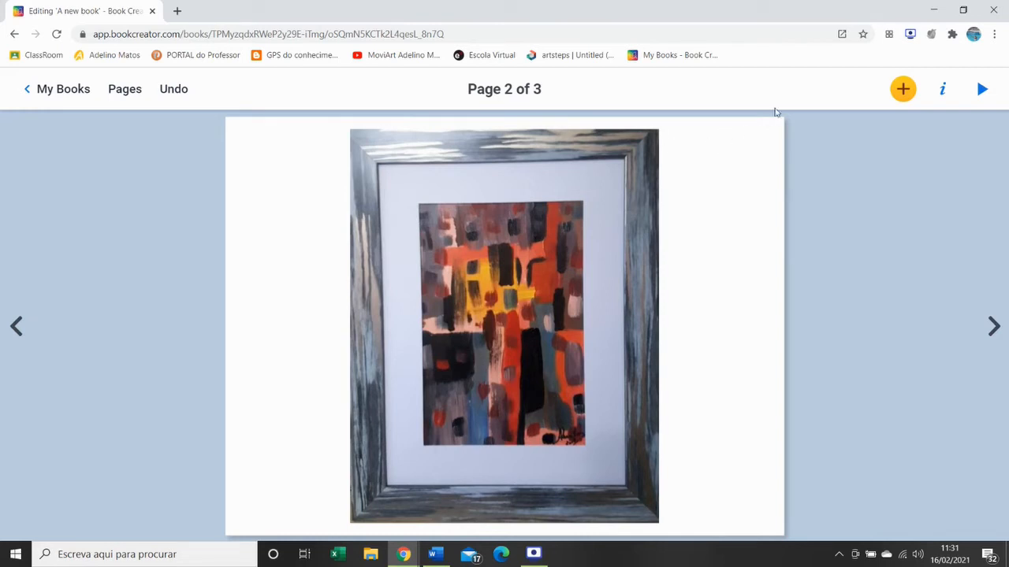
- Draw a vertical zigzag scribble in the blank area left of the painting with a blue crayon
{"action": "left_click", "coordinate": [907, 93]}
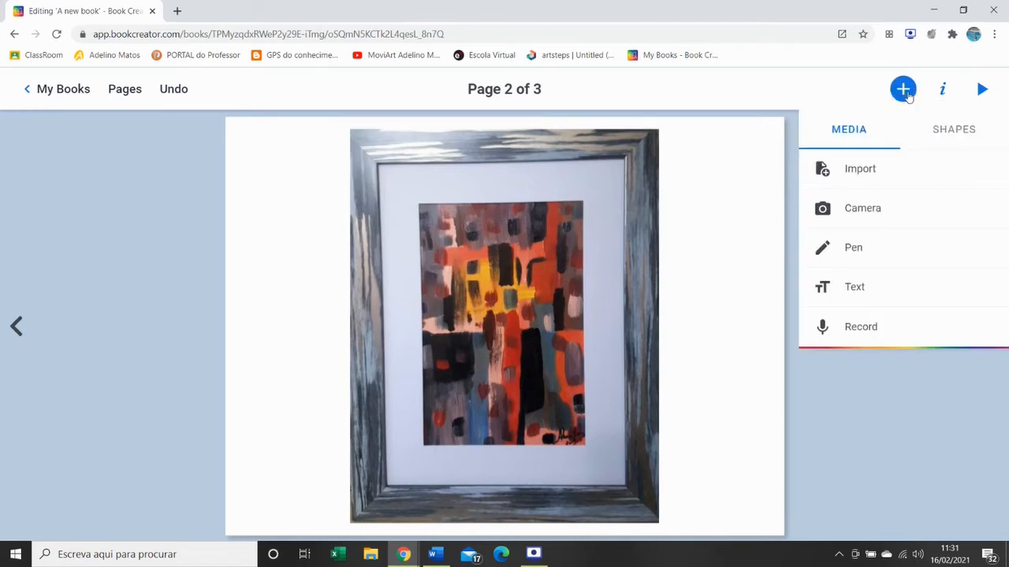
{"action": "left_click", "coordinate": [855, 249]}
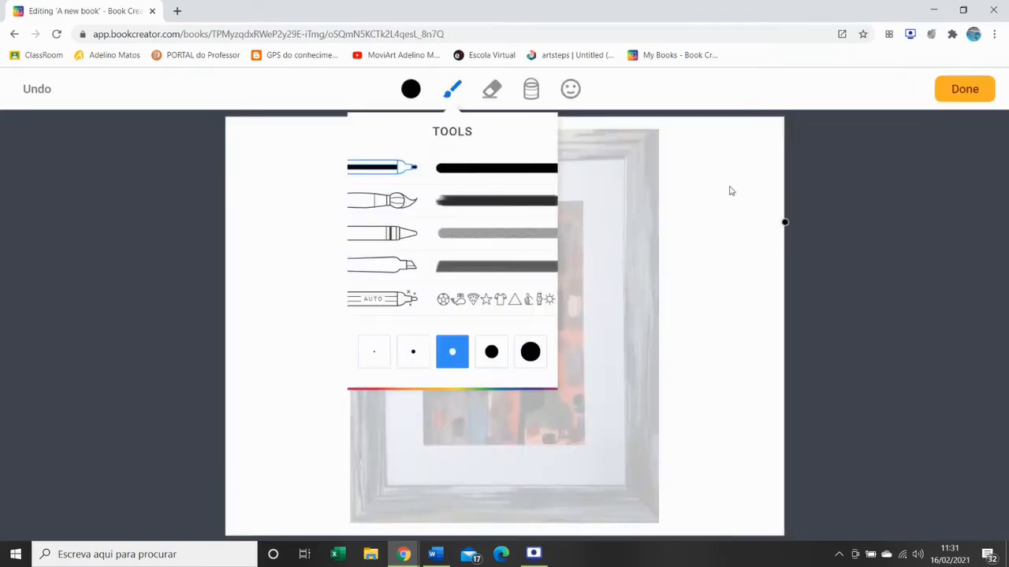
{"action": "left_click", "coordinate": [412, 90]}
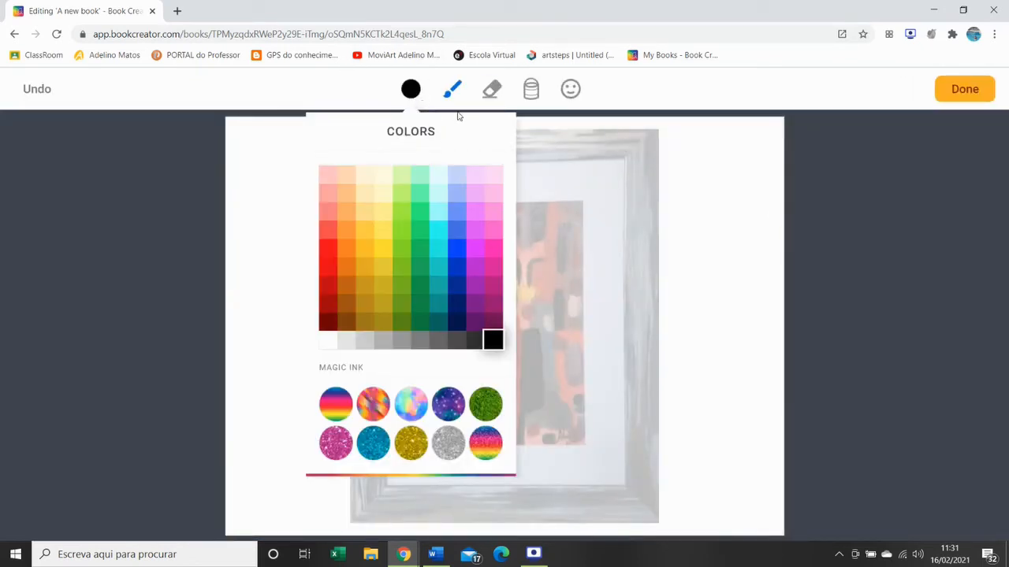
{"action": "left_click", "coordinate": [450, 238]}
{"action": "left_click", "coordinate": [461, 99]}
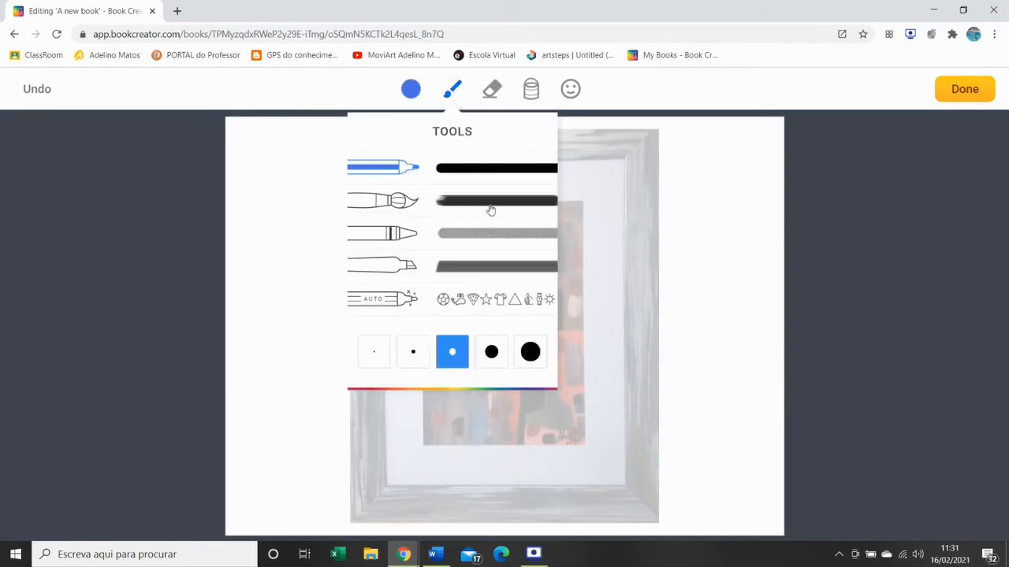
{"action": "left_click", "coordinate": [410, 238]}
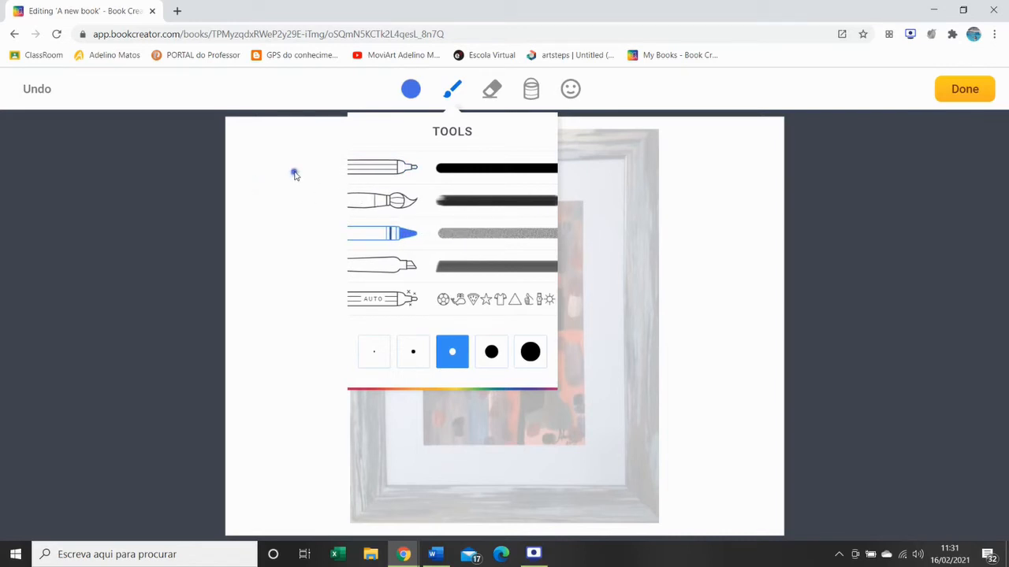
{"action": "mouse_move", "coordinate": [294, 171]}
{"action": "left_mouse_down"}
{"action": "mouse_move", "coordinate": [313, 204]}
{"action": "mouse_move", "coordinate": [284, 261]}
{"action": "mouse_move", "coordinate": [311, 311]}
{"action": "mouse_move", "coordinate": [306, 404]}
{"action": "mouse_move", "coordinate": [293, 413]}
{"action": "left_mouse_up"}
- Erase the upper part of the blue scribble and finish the drawing
{"action": "left_click", "coordinate": [491, 89]}
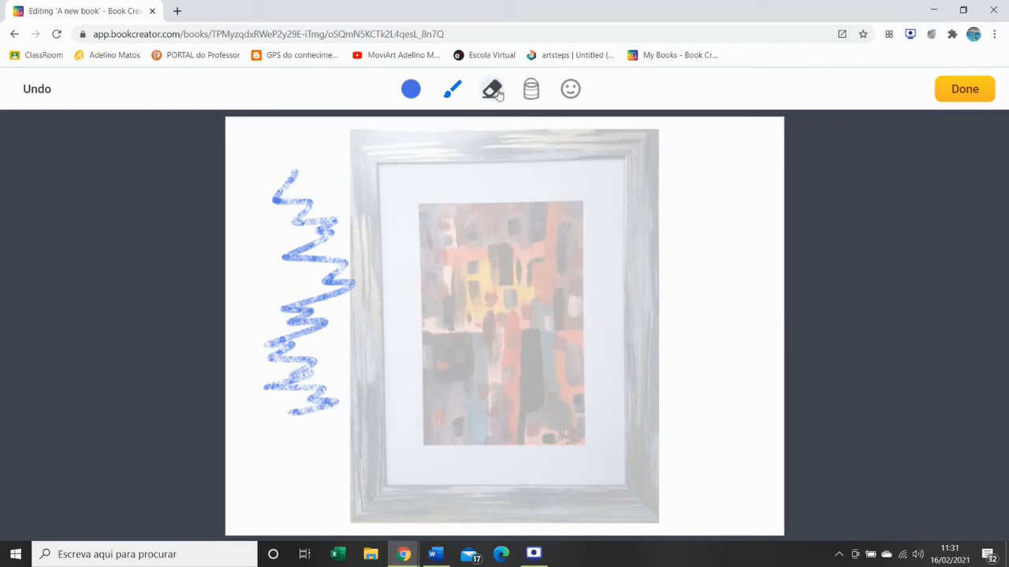
{"action": "mouse_move", "coordinate": [304, 181]}
{"action": "left_mouse_down"}
{"action": "mouse_move", "coordinate": [286, 189]}
{"action": "mouse_move", "coordinate": [318, 200]}
{"action": "mouse_move", "coordinate": [300, 226]}
{"action": "mouse_move", "coordinate": [315, 234]}
{"action": "mouse_move", "coordinate": [313, 213]}
{"action": "left_mouse_up"}
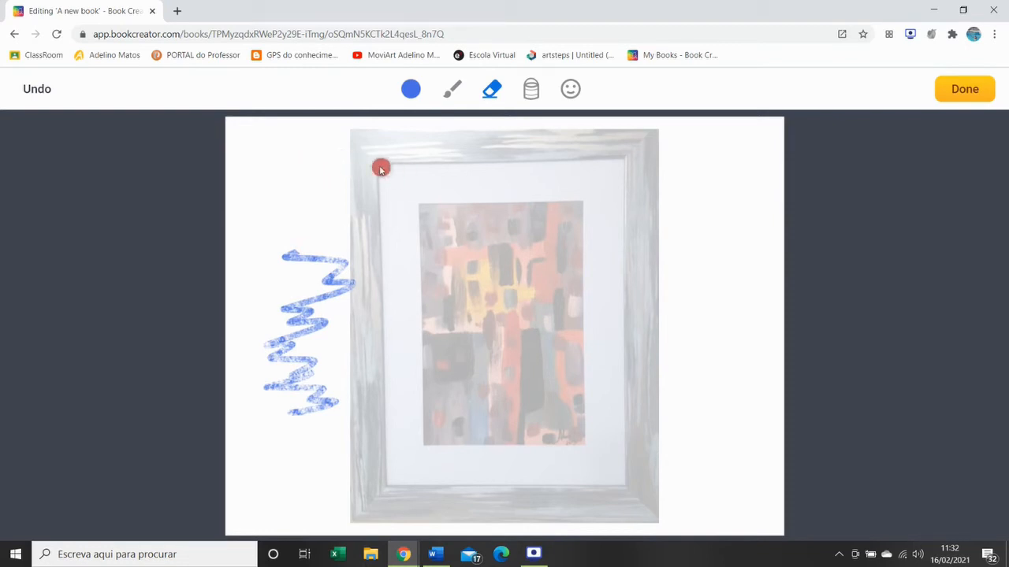
{"action": "left_click", "coordinate": [967, 90]}
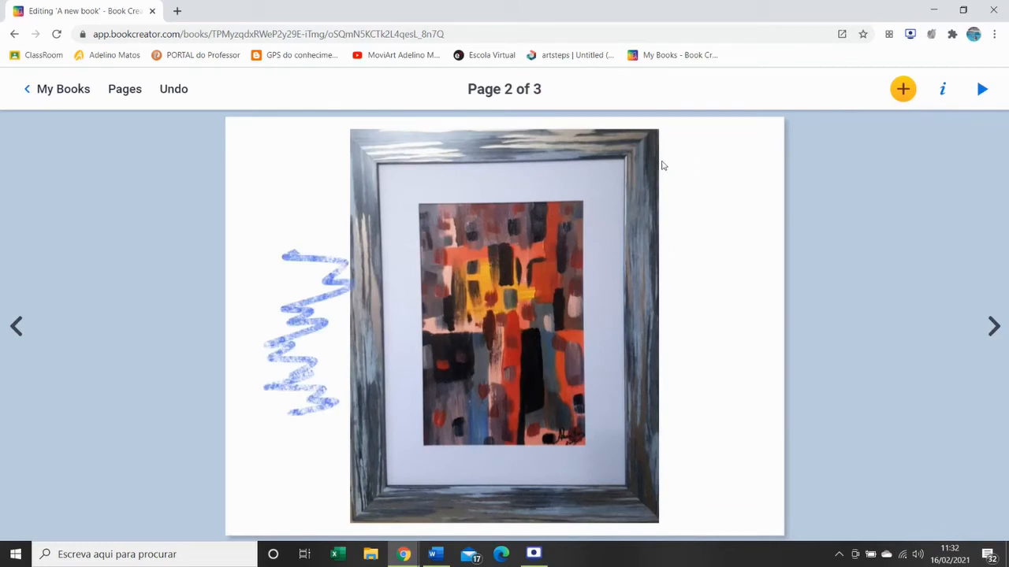
- Sketch a pair of glasses in the blank area right of the painting with the Auto pen and replace it with the suggested thick-framed glasses
{"action": "left_click", "coordinate": [902, 89]}
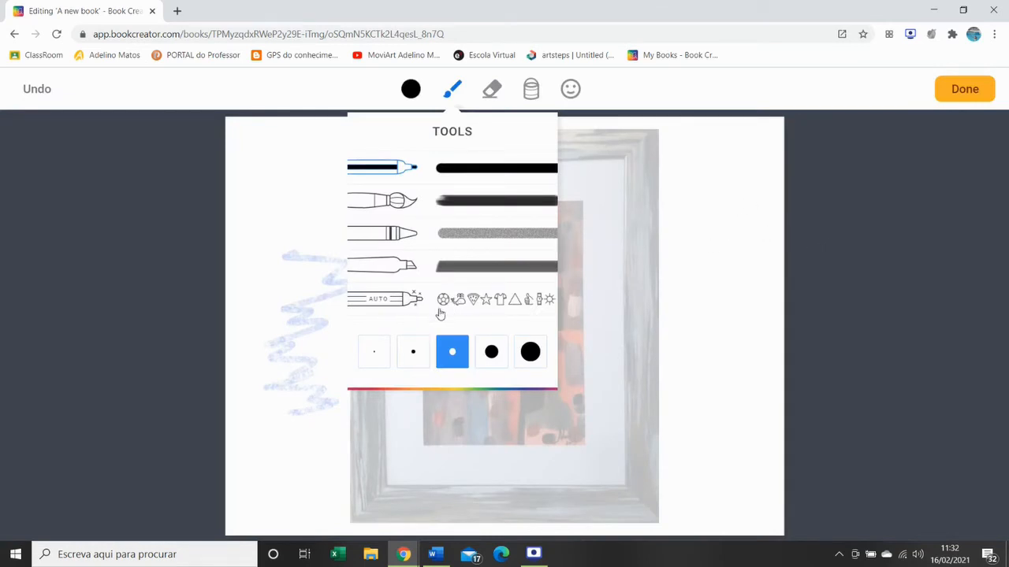
{"action": "left_click", "coordinate": [401, 305]}
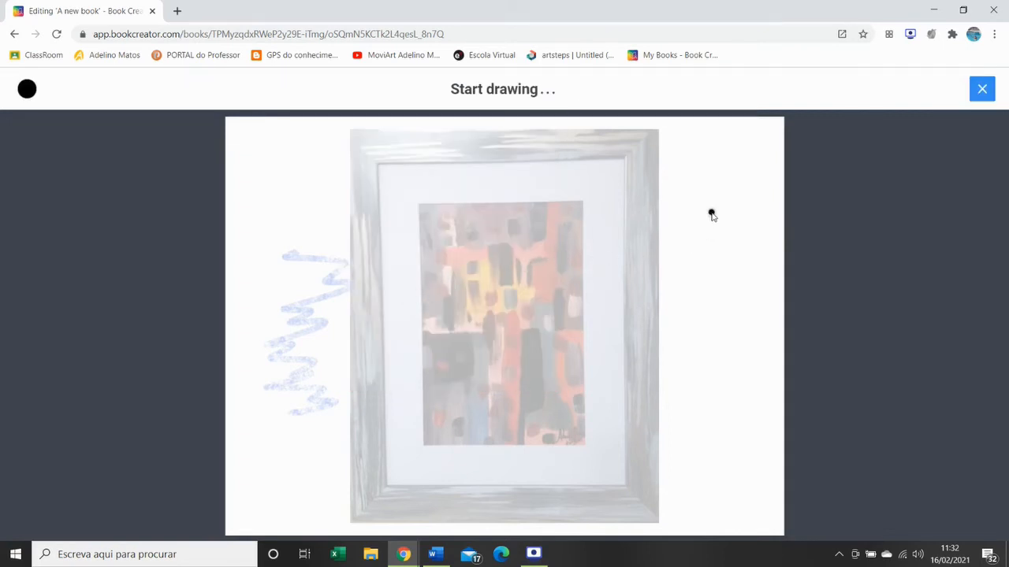
{"action": "mouse_move", "coordinate": [701, 183]}
{"action": "left_mouse_down"}
{"action": "mouse_move", "coordinate": [706, 203]}
{"action": "mouse_move", "coordinate": [717, 193]}
{"action": "mouse_move", "coordinate": [699, 181]}
{"action": "left_mouse_up"}
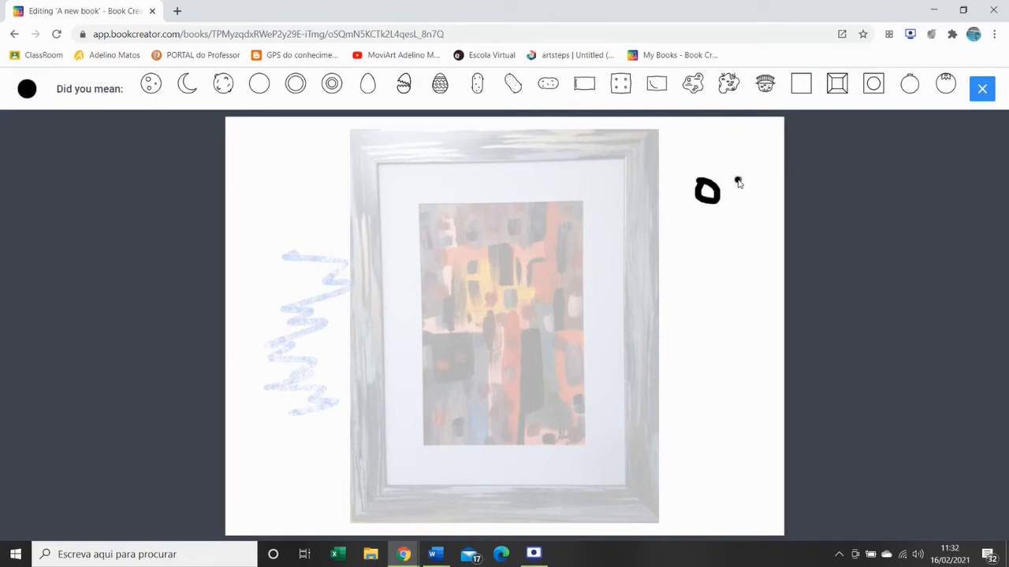
{"action": "mouse_move", "coordinate": [738, 182]}
{"action": "left_mouse_down"}
{"action": "mouse_move", "coordinate": [726, 186]}
{"action": "mouse_move", "coordinate": [732, 209]}
{"action": "mouse_move", "coordinate": [752, 197]}
{"action": "mouse_move", "coordinate": [729, 178]}
{"action": "left_mouse_up"}
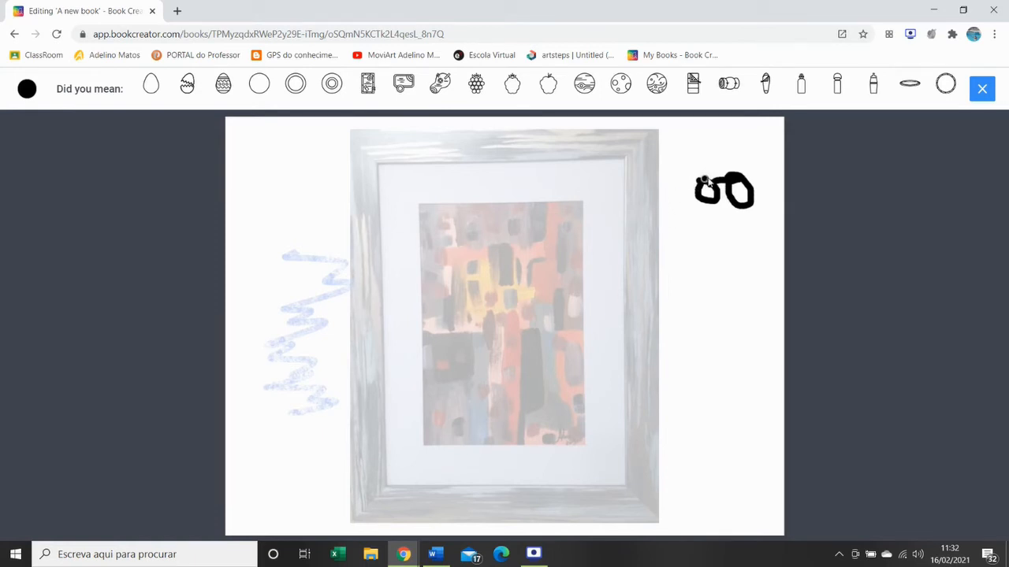
{"action": "left_click_drag", "start_coordinate": [704, 180], "coordinate": [753, 160]}
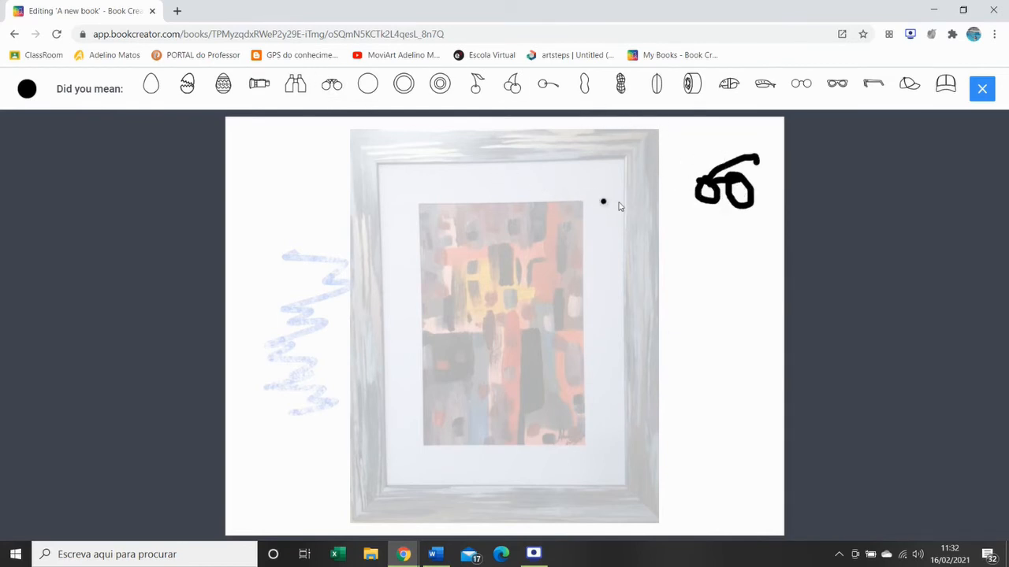
{"action": "left_click", "coordinate": [838, 87]}
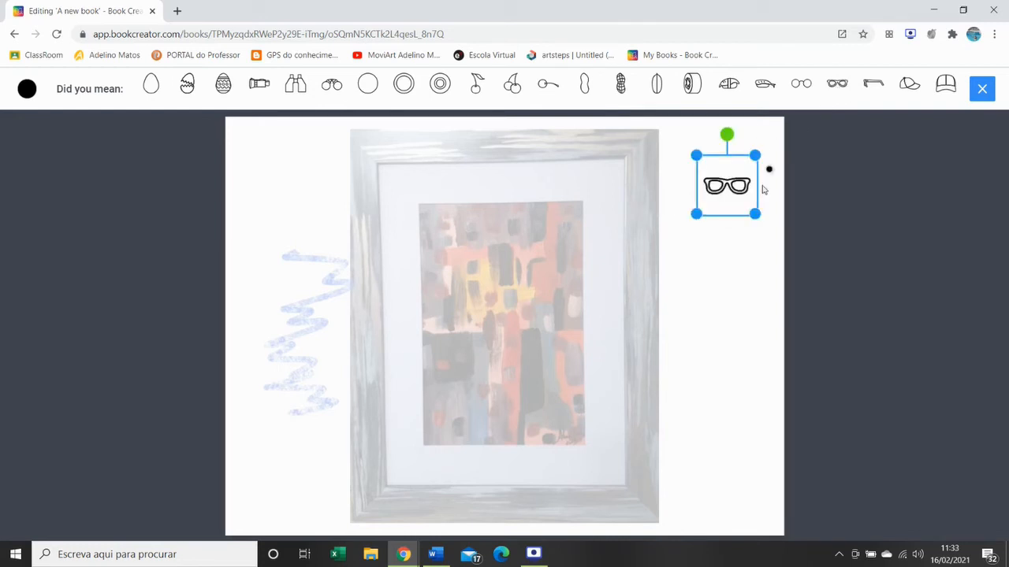
{"action": "left_click", "coordinate": [718, 256]}
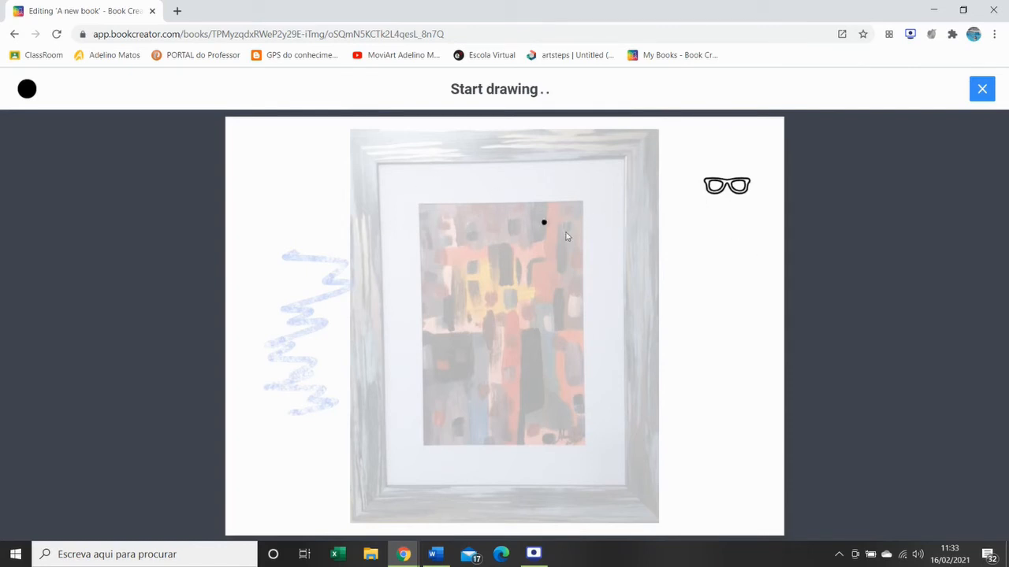
- Sketch a box-like shape below the glasses, try the suggested foot, swap it for the frothy beer mug and leave the Auto pen
{"action": "left_click", "coordinate": [729, 226]}
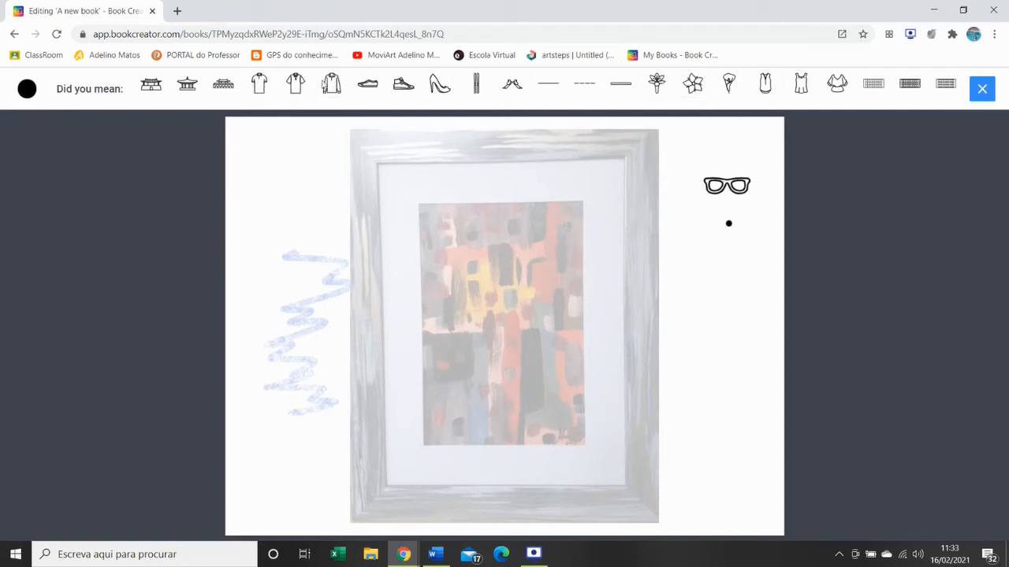
{"action": "left_click", "coordinate": [642, 273]}
{"action": "mouse_move", "coordinate": [691, 238]}
{"action": "left_mouse_down"}
{"action": "mouse_move", "coordinate": [690, 316]}
{"action": "mouse_move", "coordinate": [753, 308]}
{"action": "mouse_move", "coordinate": [750, 237]}
{"action": "mouse_move", "coordinate": [725, 230]}
{"action": "mouse_move", "coordinate": [691, 243]}
{"action": "left_mouse_up"}
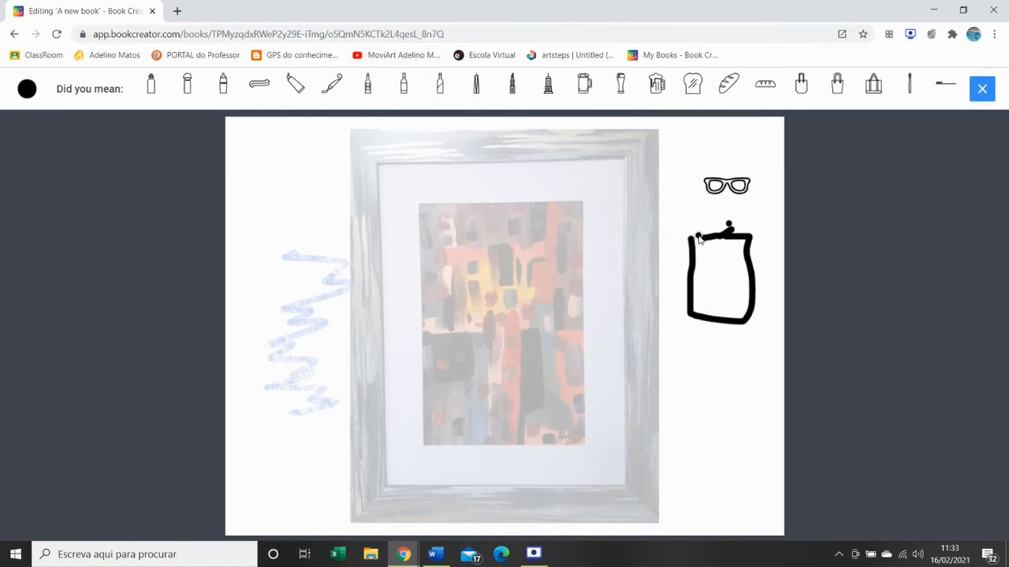
{"action": "left_click_drag", "start_coordinate": [693, 234], "coordinate": [719, 235]}
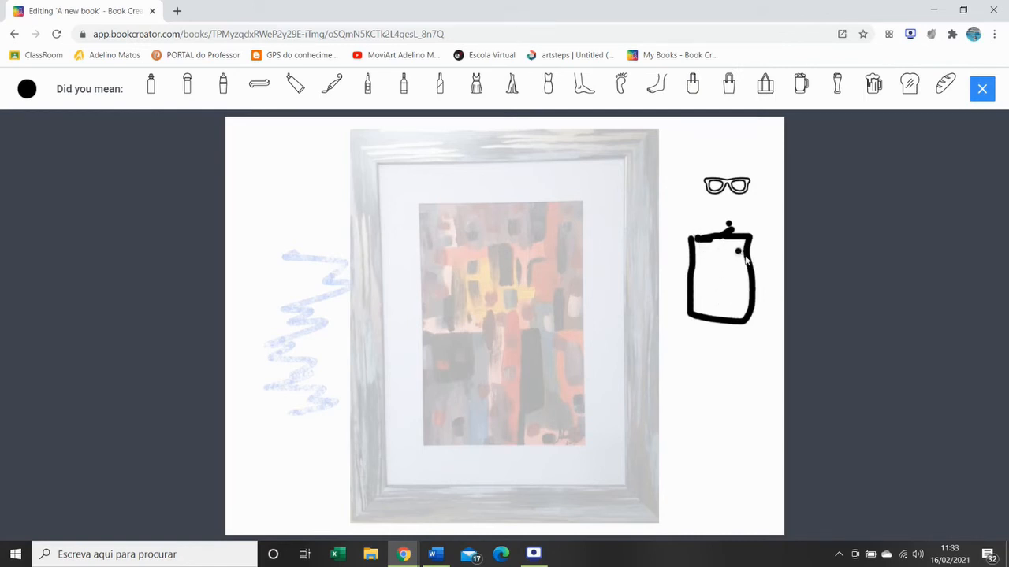
{"action": "left_click", "coordinate": [656, 84]}
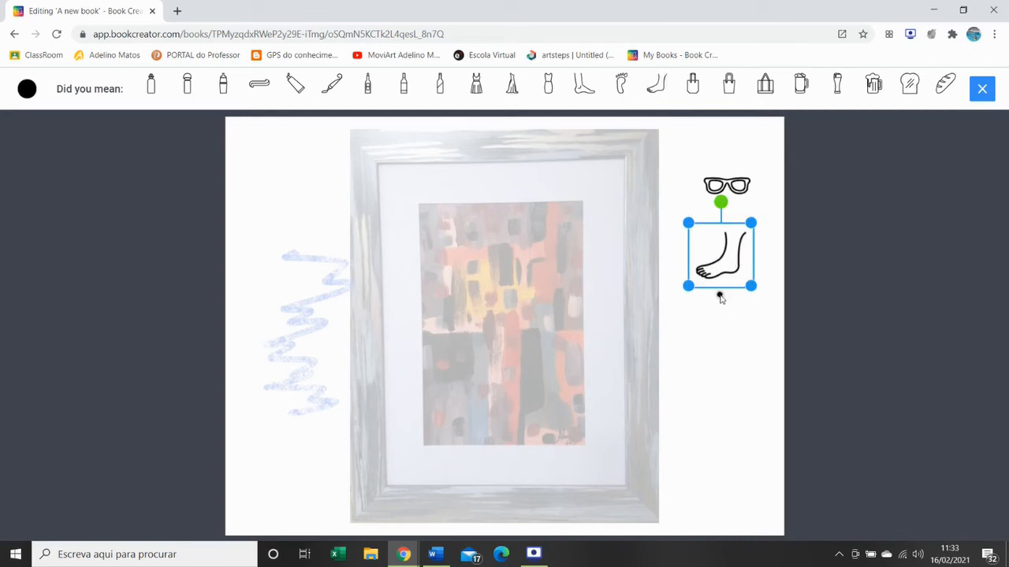
{"action": "left_click", "coordinate": [803, 86]}
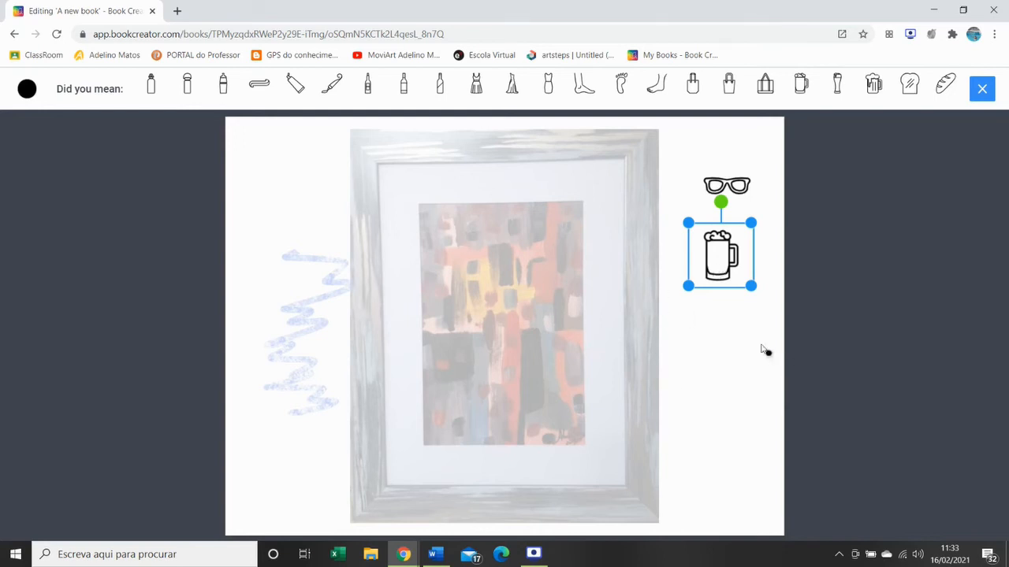
{"action": "left_click", "coordinate": [726, 369]}
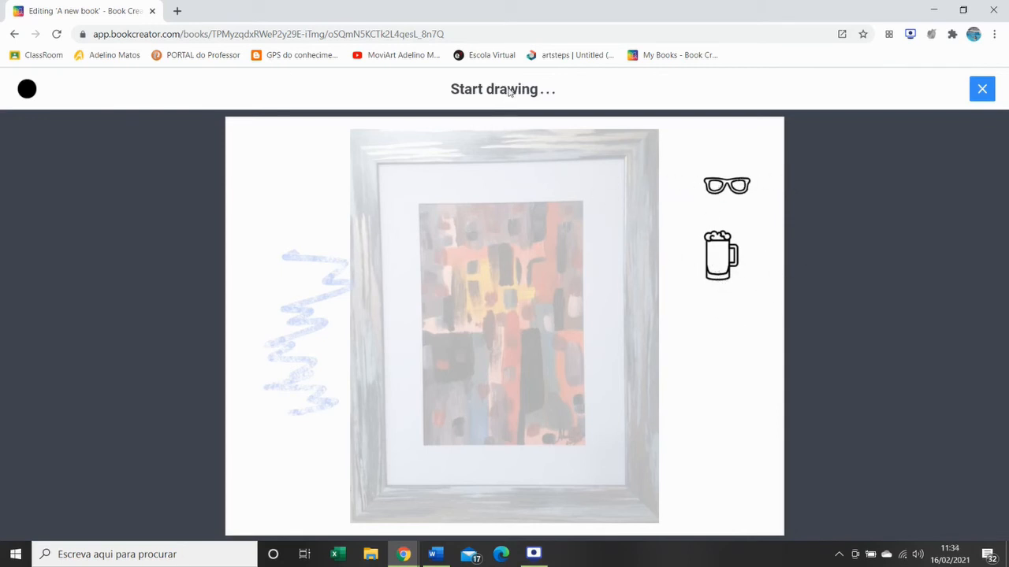
{"action": "left_click", "coordinate": [981, 91]}
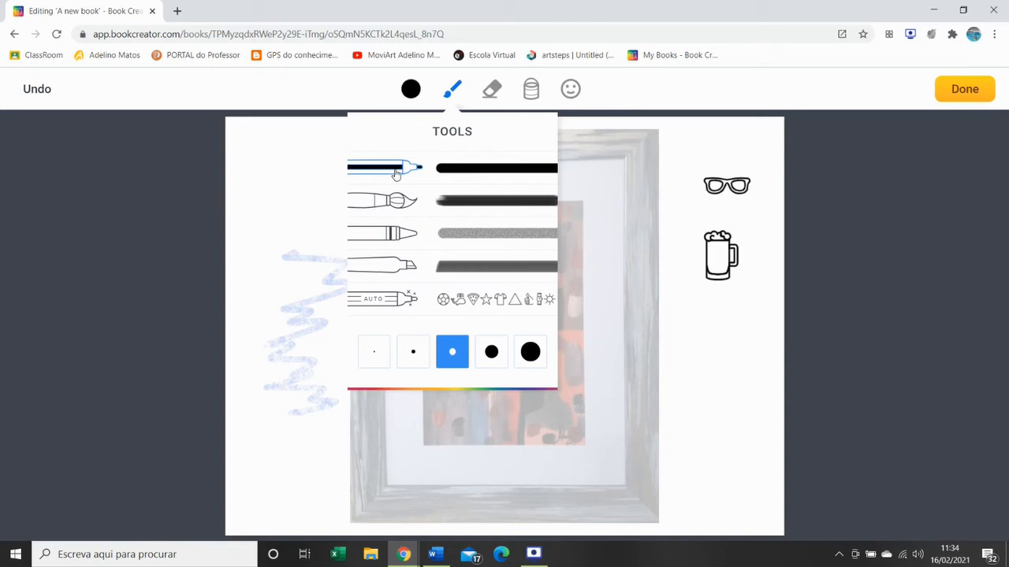
- Color the inside of the beer mug light yellow with the pen
{"action": "left_click", "coordinate": [408, 90]}
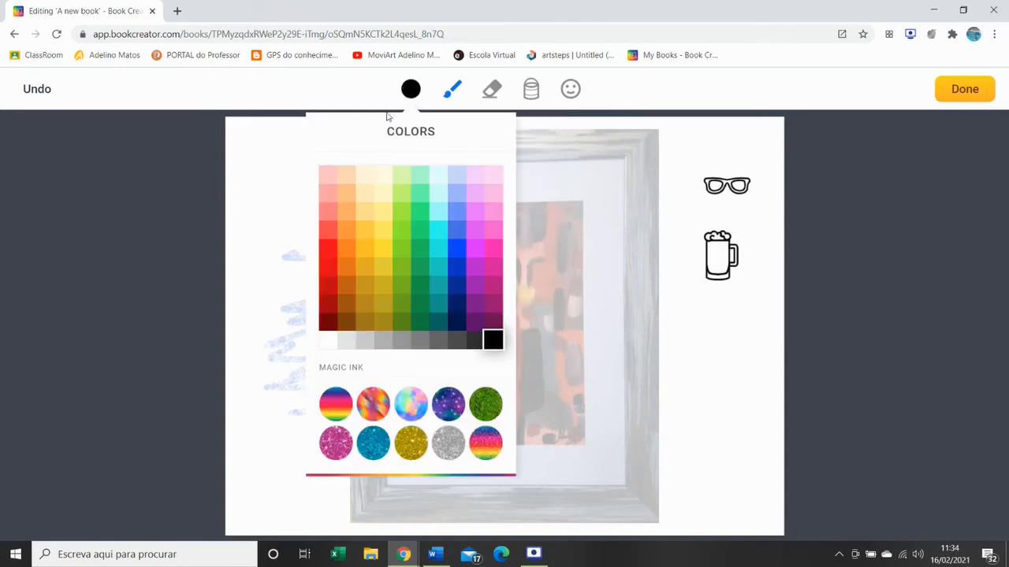
{"action": "left_click", "coordinate": [380, 219]}
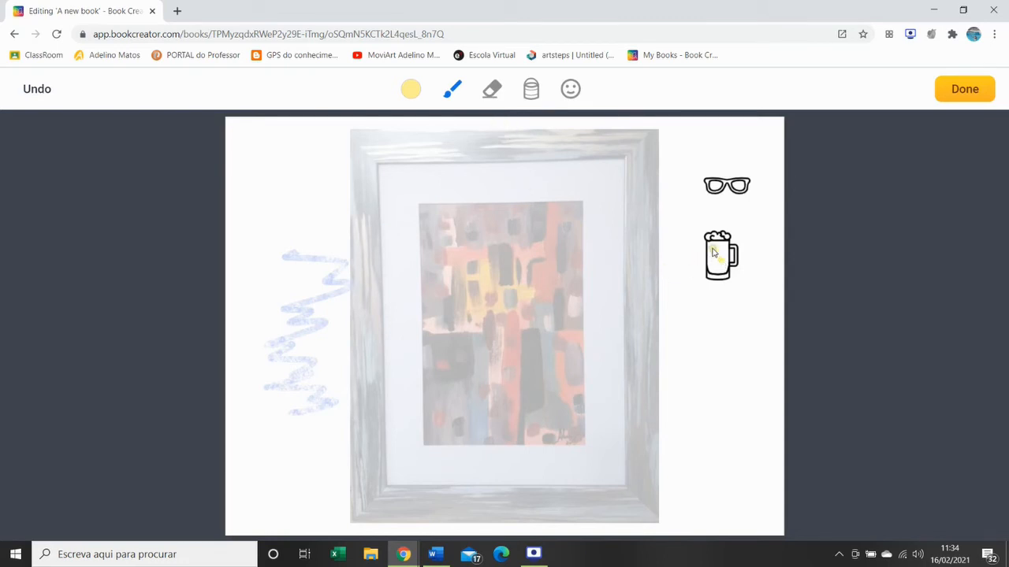
{"action": "mouse_move", "coordinate": [713, 252]}
{"action": "left_mouse_down"}
{"action": "mouse_move", "coordinate": [722, 251]}
{"action": "mouse_move", "coordinate": [721, 274]}
{"action": "mouse_move", "coordinate": [714, 261]}
{"action": "left_mouse_up"}
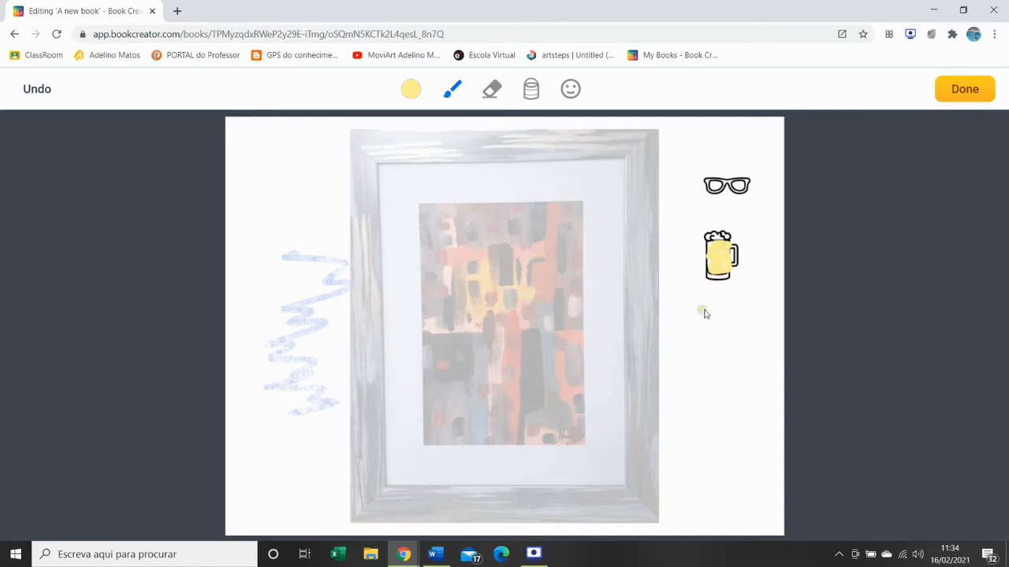
- Erase the yellow beer mug below the glasses and finish the drawing
{"action": "left_click", "coordinate": [492, 90]}
{"action": "mouse_move", "coordinate": [743, 268]}
{"action": "left_mouse_down"}
{"action": "mouse_move", "coordinate": [712, 270]}
{"action": "mouse_move", "coordinate": [727, 215]}
{"action": "mouse_move", "coordinate": [734, 239]}
{"action": "mouse_move", "coordinate": [712, 239]}
{"action": "mouse_move", "coordinate": [714, 253]}
{"action": "left_mouse_up"}
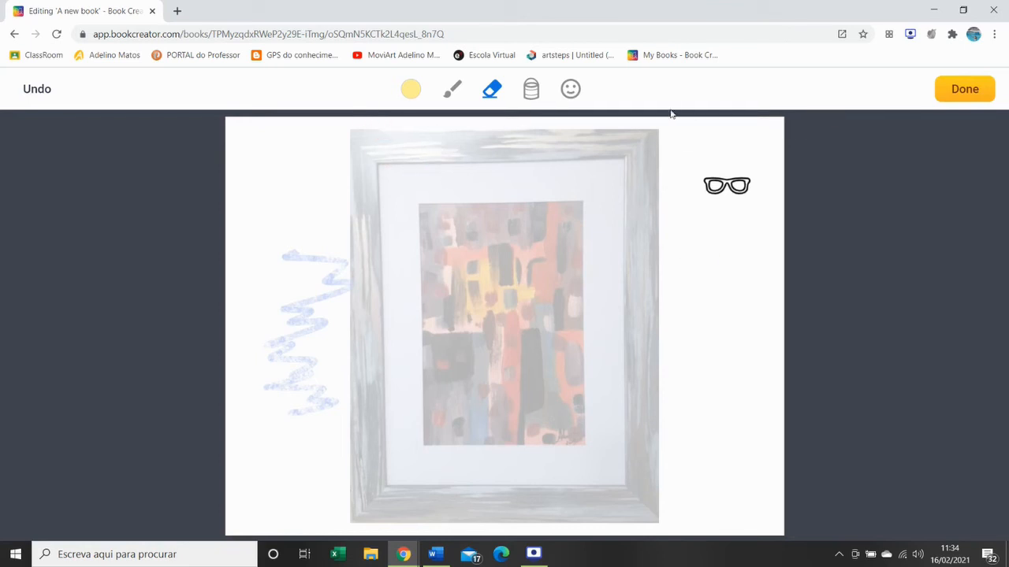
{"action": "left_click", "coordinate": [963, 88]}
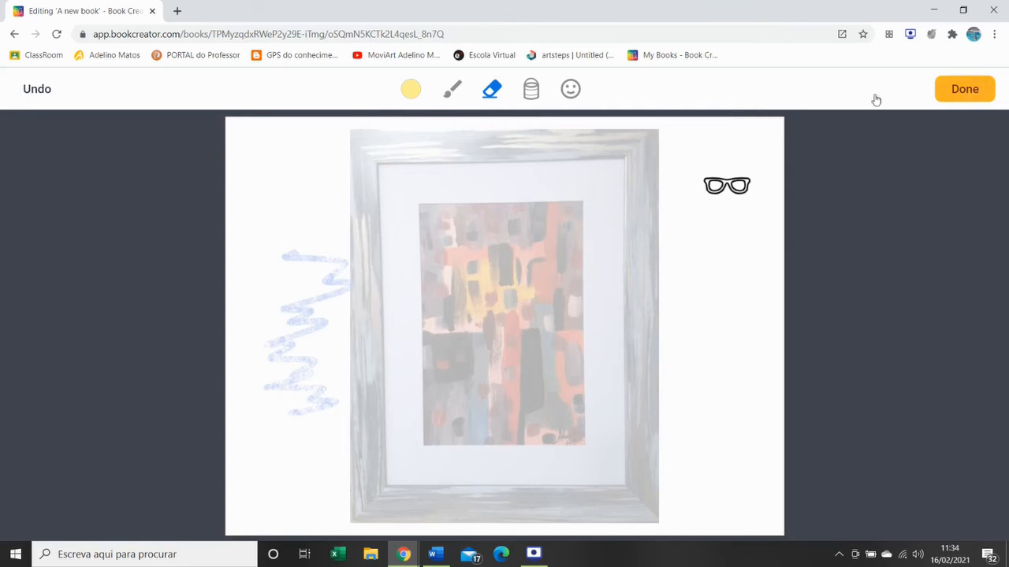
- Start a new Auto pen drawing, sketch a tall rectangle below the glasses and replace it with the suggested mug with a handle
{"action": "left_click", "coordinate": [902, 89]}
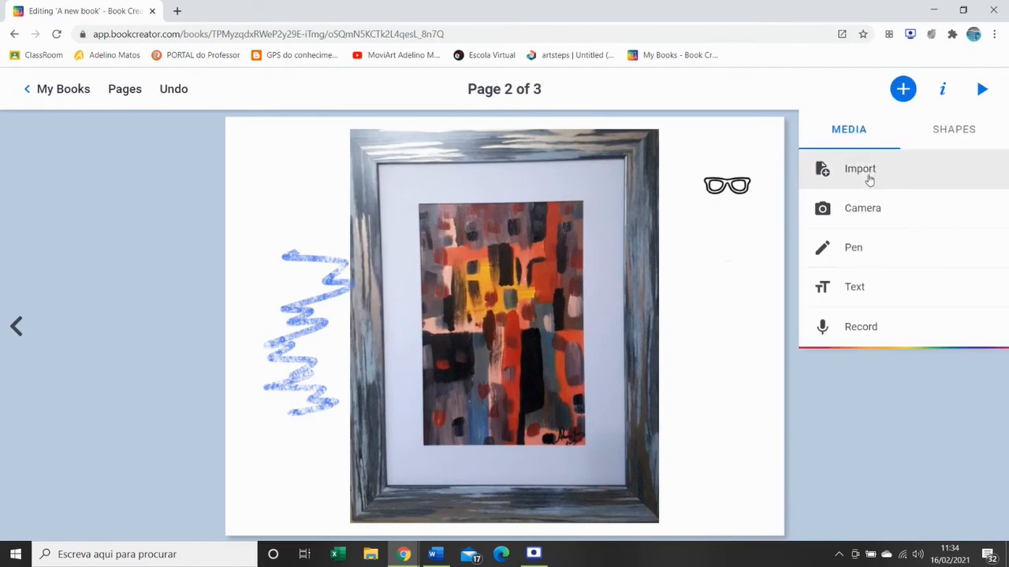
{"action": "left_click", "coordinate": [850, 249]}
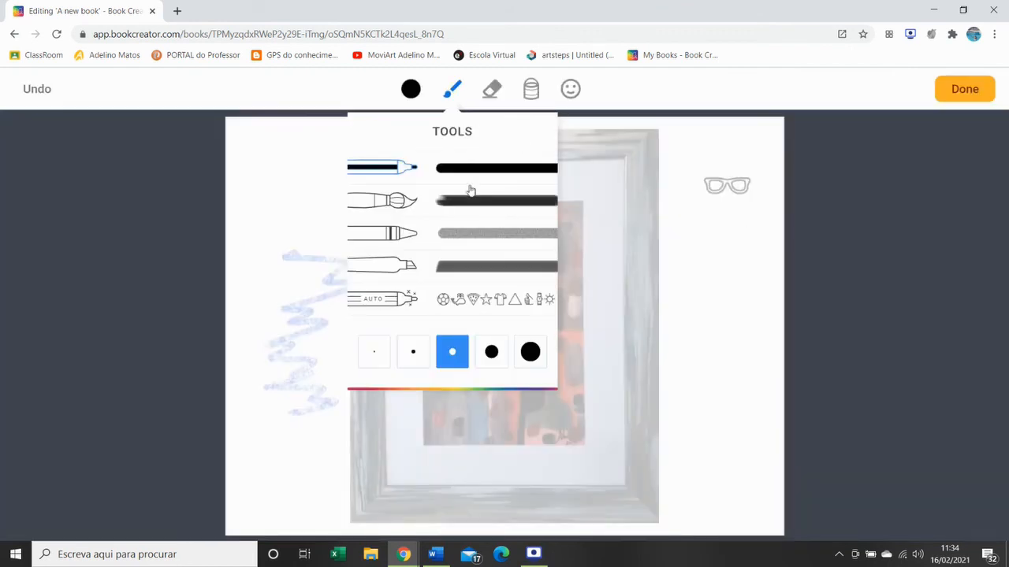
{"action": "left_click", "coordinate": [458, 301]}
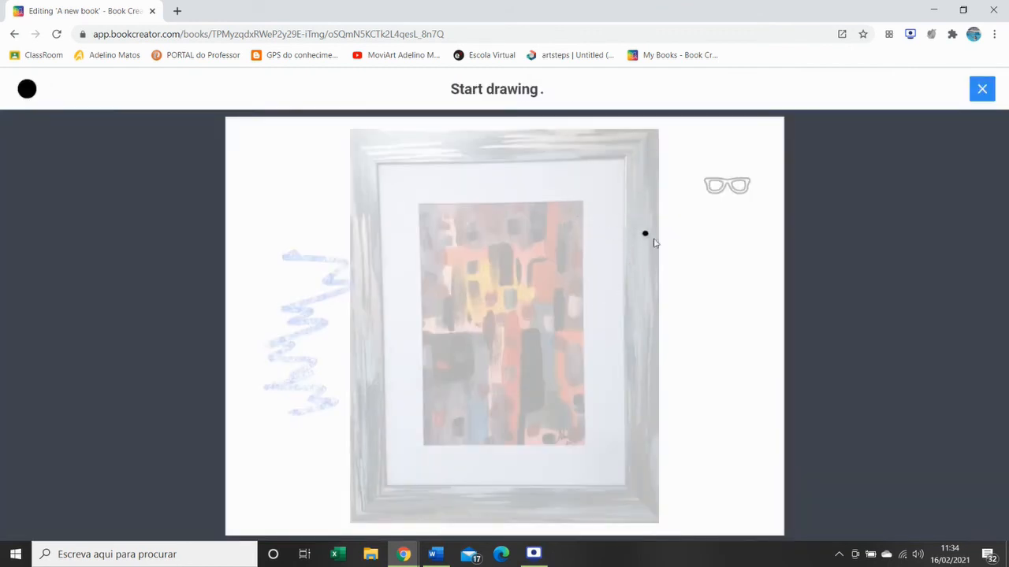
{"action": "mouse_move", "coordinate": [718, 246]}
{"action": "left_mouse_down"}
{"action": "mouse_move", "coordinate": [738, 246]}
{"action": "mouse_move", "coordinate": [752, 266]}
{"action": "mouse_move", "coordinate": [745, 314]}
{"action": "mouse_move", "coordinate": [712, 285]}
{"action": "mouse_move", "coordinate": [722, 247]}
{"action": "left_mouse_up"}
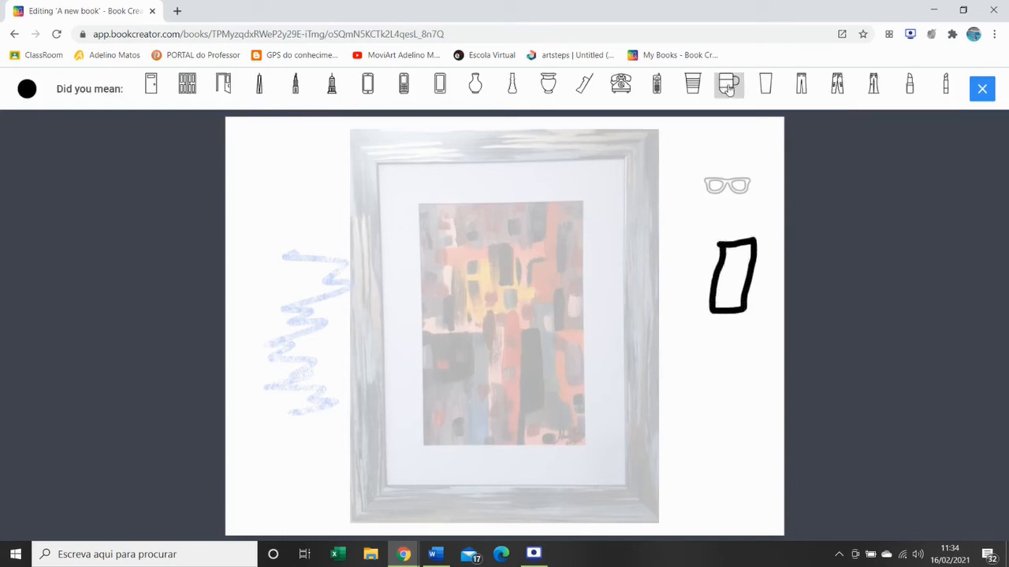
{"action": "left_click", "coordinate": [729, 87]}
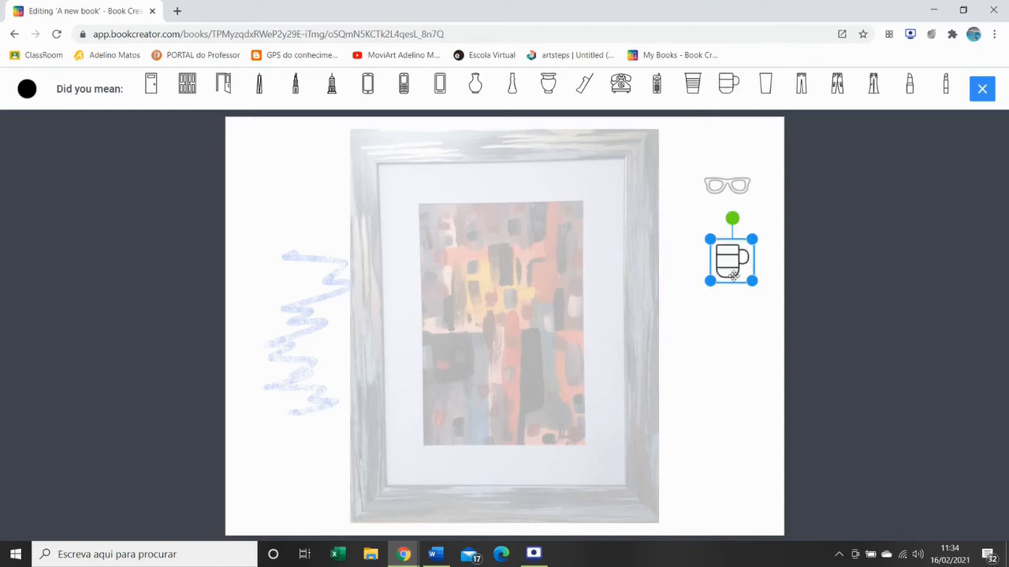
- Enlarge the mug to nearly fill the blank strip right of the painting, move it down clear of the glasses and finish the drawing
{"action": "left_click_drag", "start_coordinate": [750, 282], "coordinate": [774, 302]}
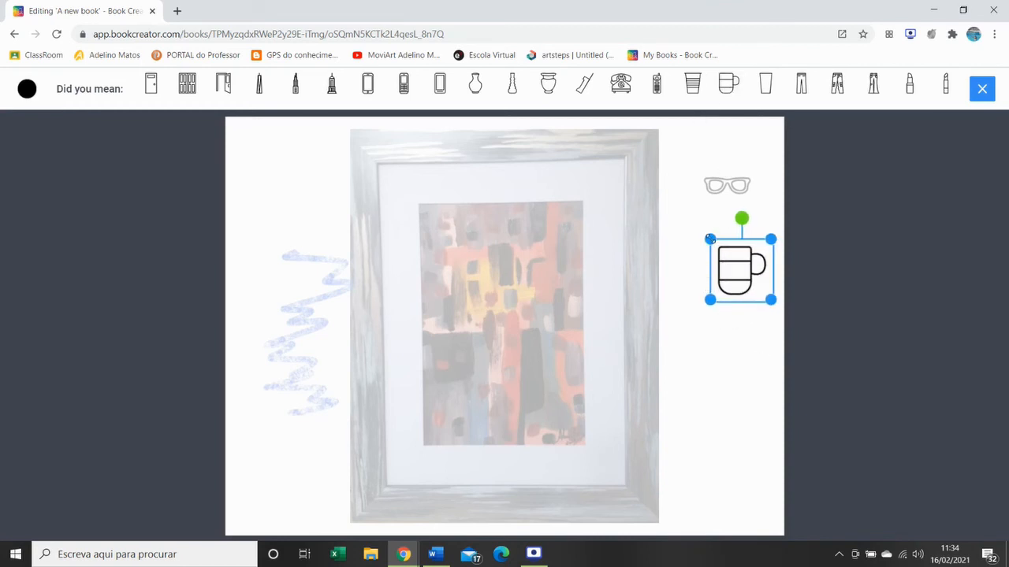
{"action": "left_click_drag", "start_coordinate": [710, 238], "coordinate": [667, 189]}
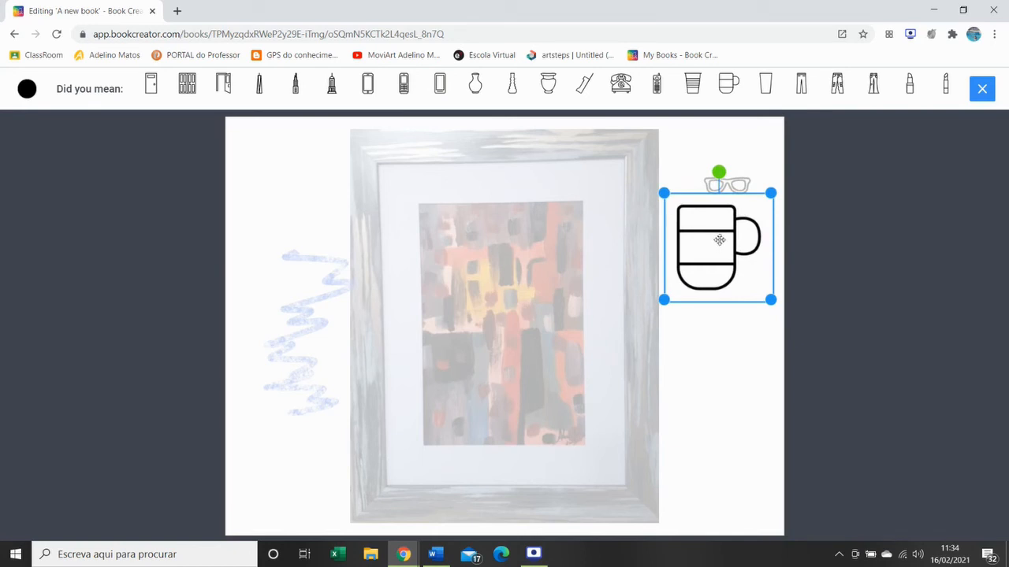
{"action": "left_click_drag", "start_coordinate": [718, 238], "coordinate": [728, 306]}
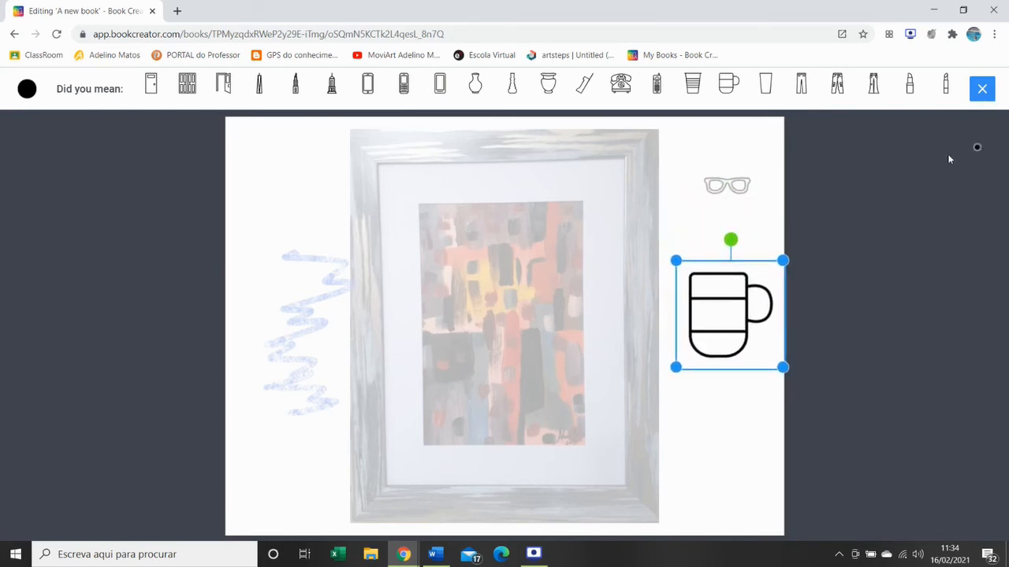
{"action": "left_click", "coordinate": [982, 89]}
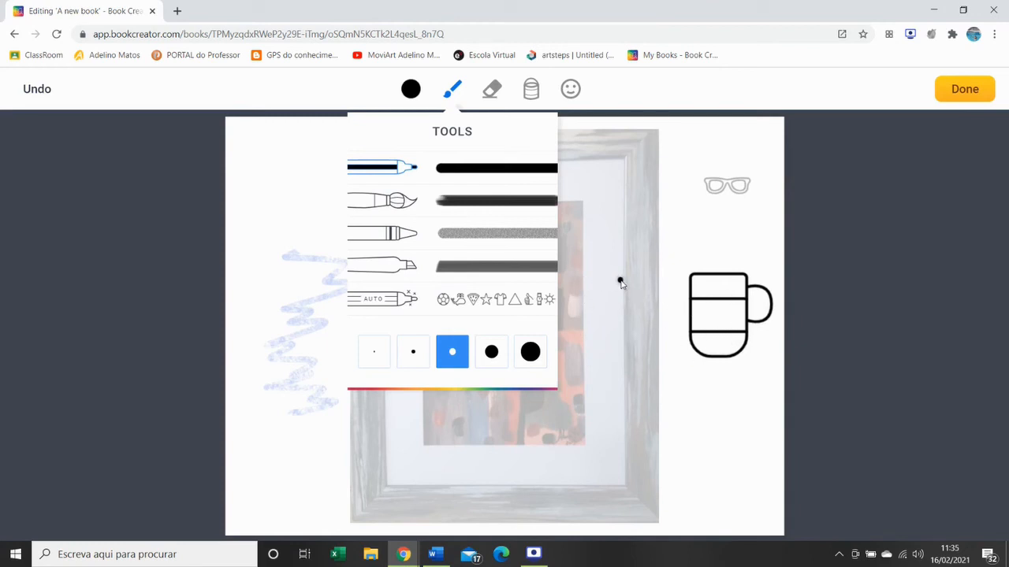
{"action": "left_click", "coordinate": [959, 91]}
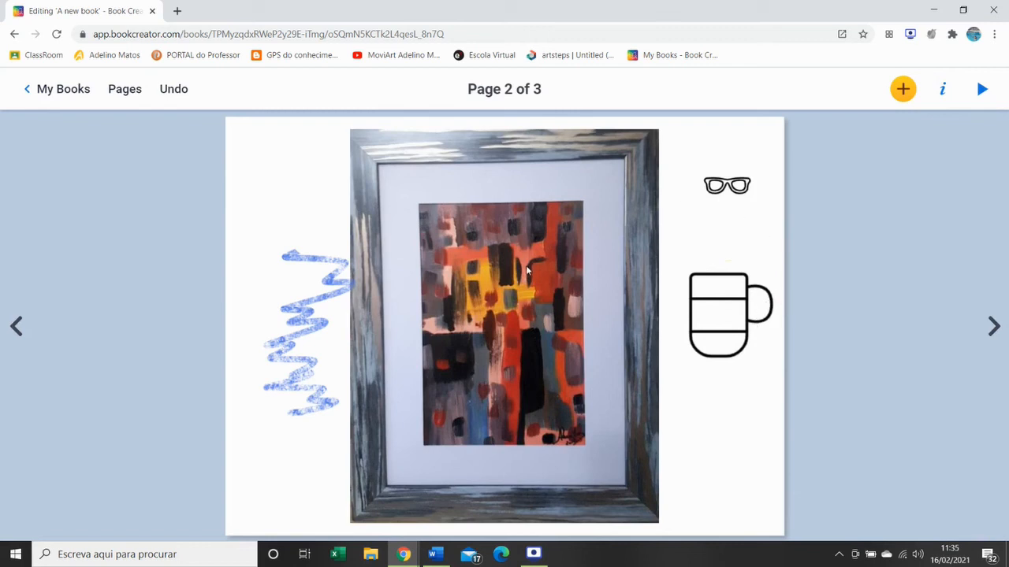
- Delete the glasses drawing and the blue crayon scribble from page 2
{"action": "left_click", "coordinate": [734, 186]}
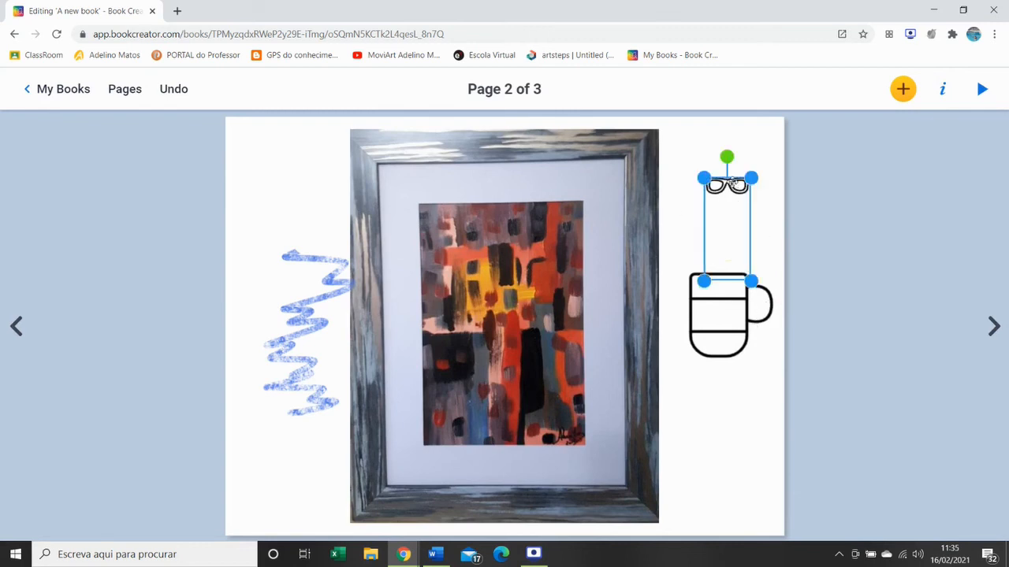
{"action": "key", "text": "Delete"}
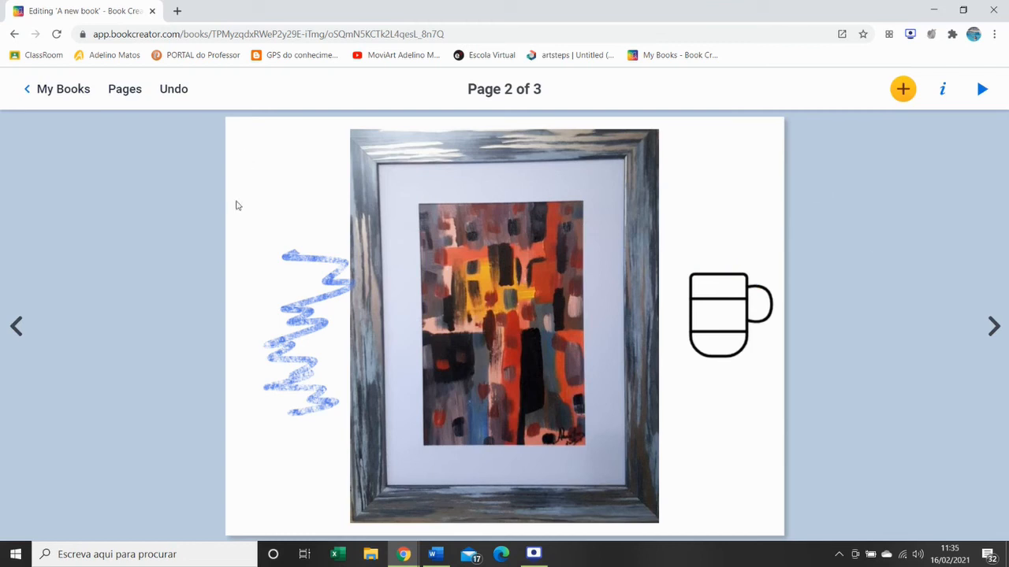
{"action": "left_click", "coordinate": [289, 262]}
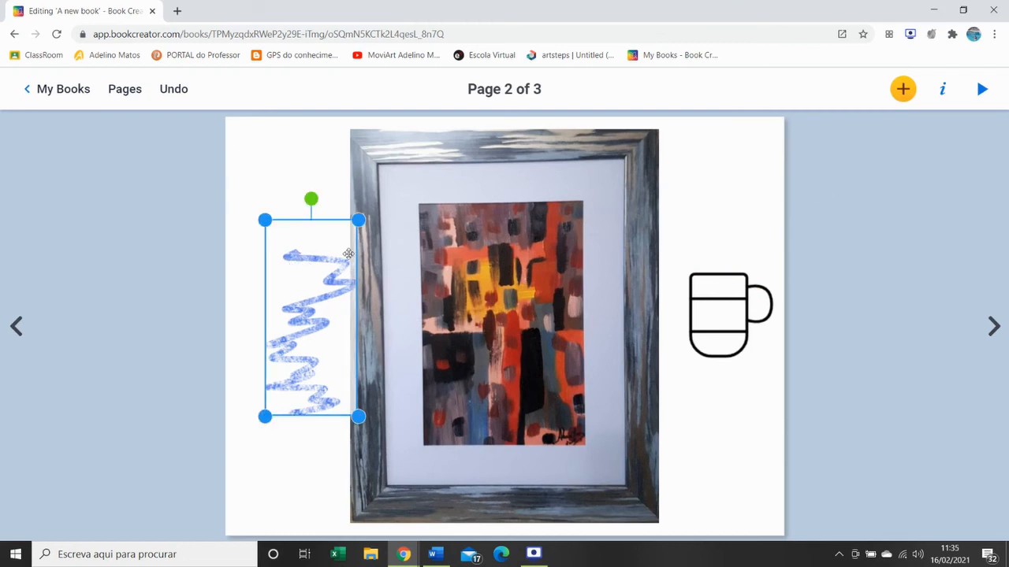
{"action": "key", "text": "Delete"}
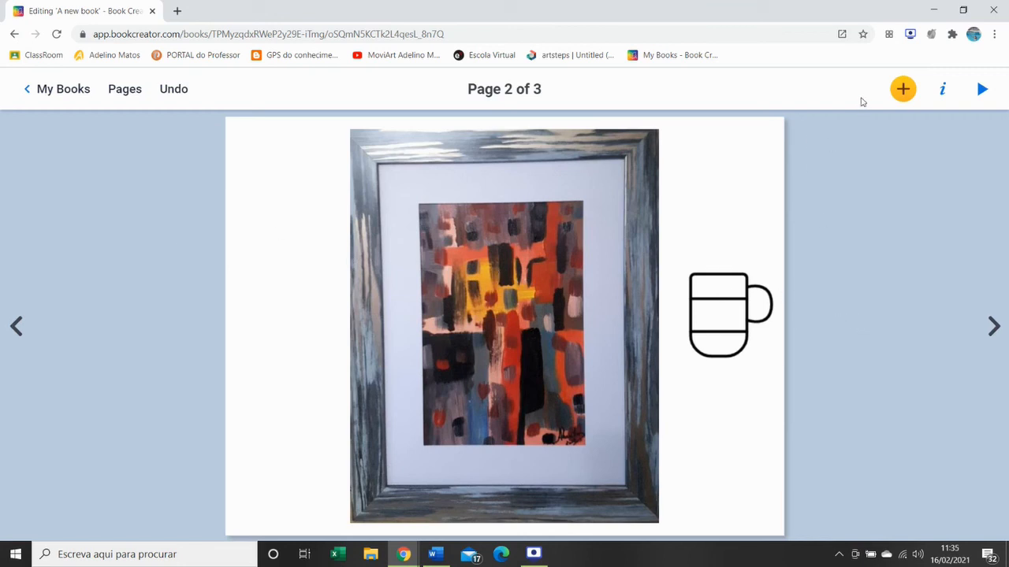
- Open the media options for adding another item to page 2
{"action": "left_click", "coordinate": [902, 89]}
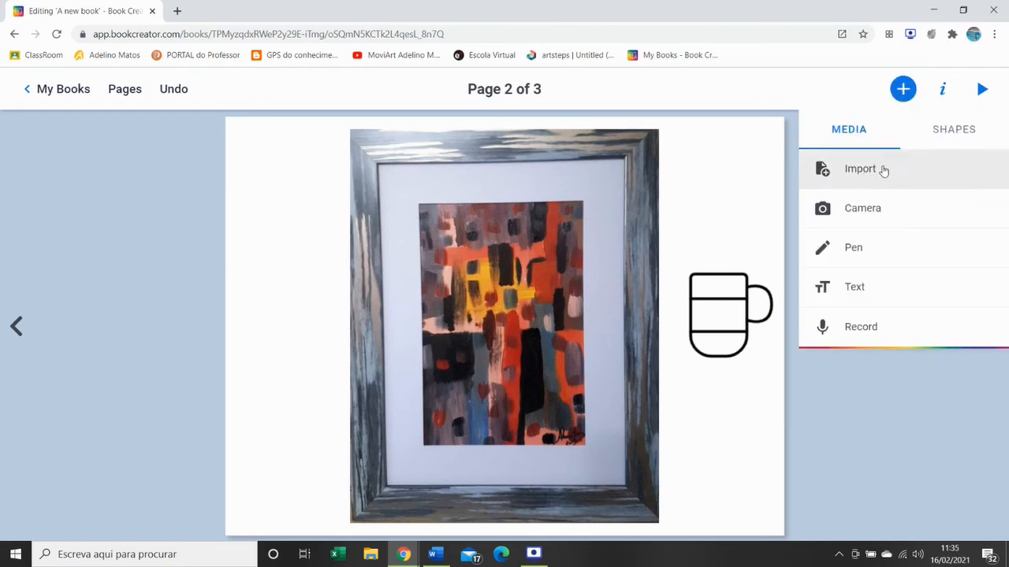